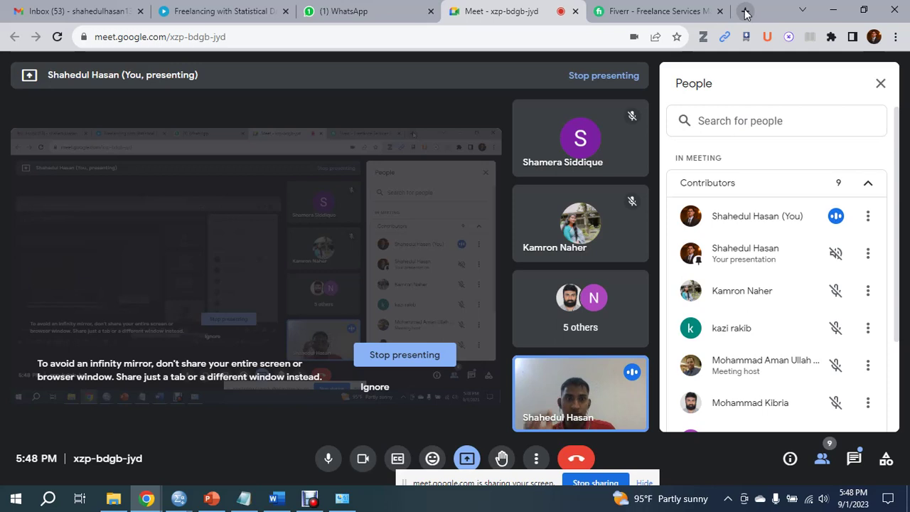
Find Google Forms with a web search for "google form" and open the Forms home page, closing the introductory page.
click(745, 12)
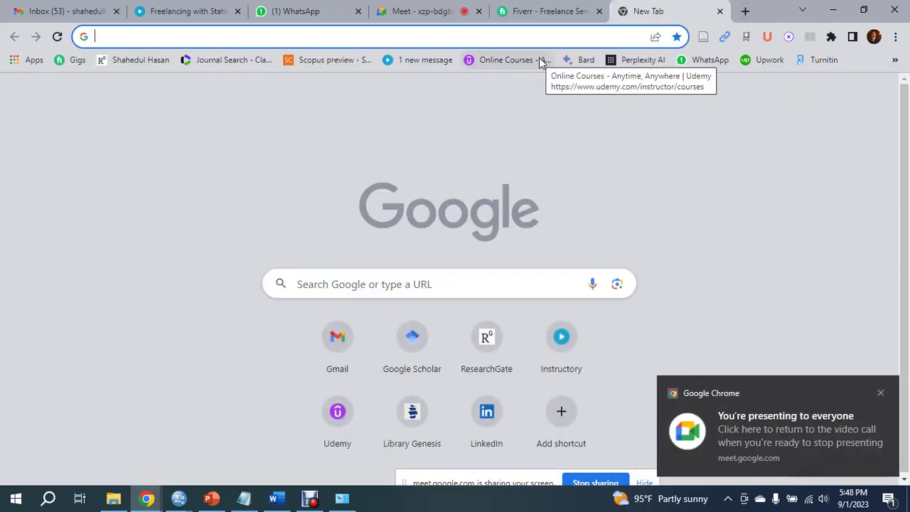
text(google form)
key(Return)
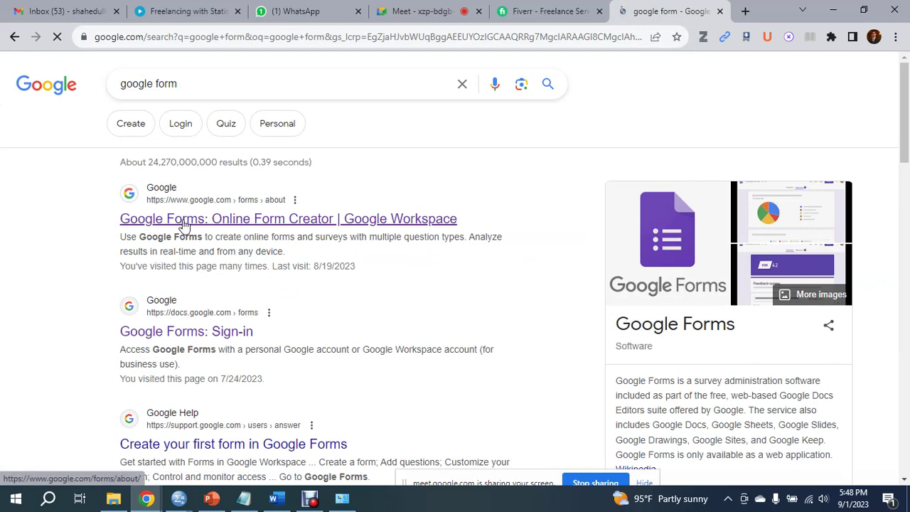
click(296, 229)
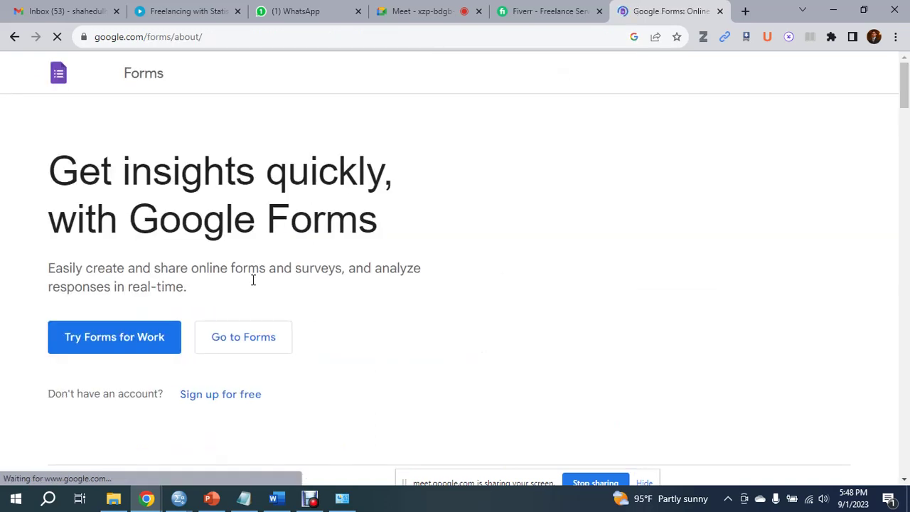
click(265, 376)
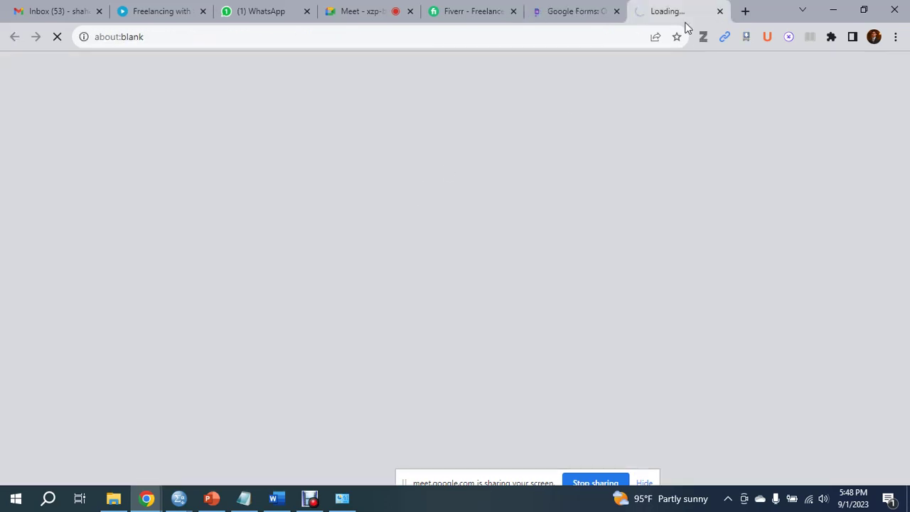
click(616, 11)
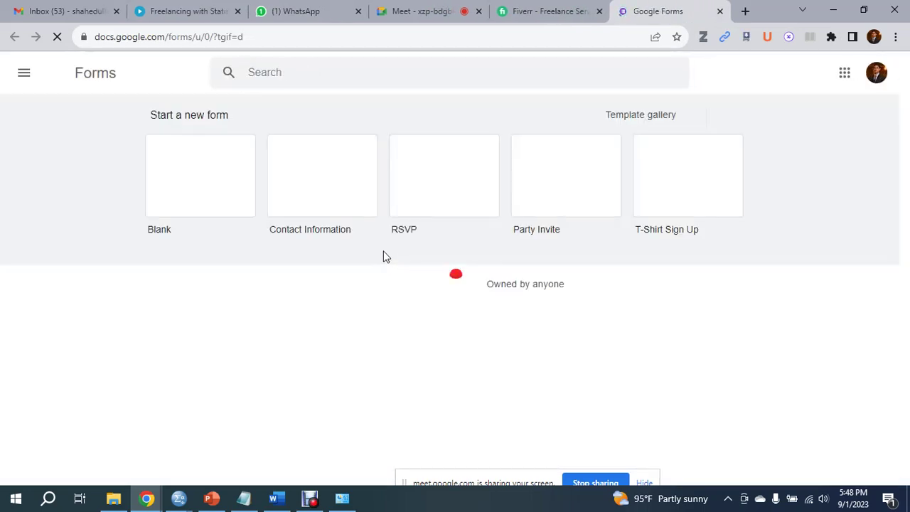
Open the recent form "Adoption of Conversational Assistants in Banking" and look through its demographic and rating-scale questions.
scroll(398, 247, down, 2)
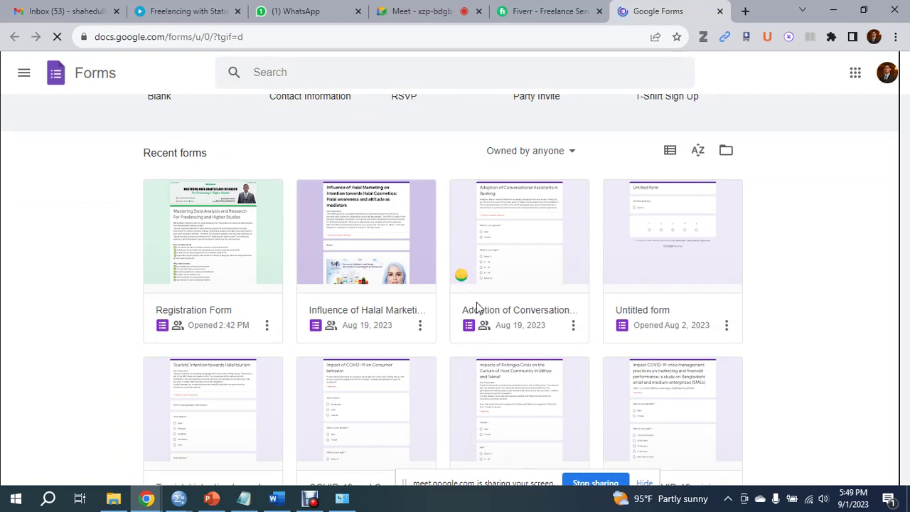
click(509, 315)
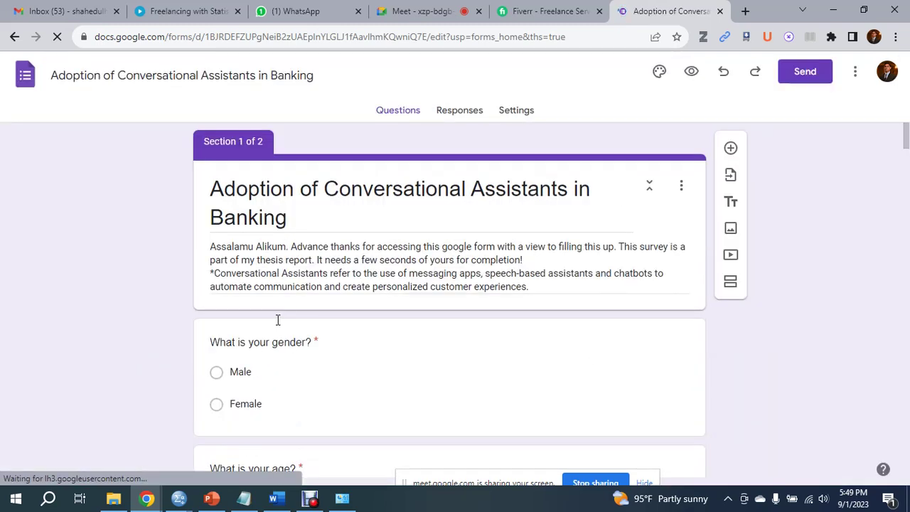
scroll(278, 320, down, 4)
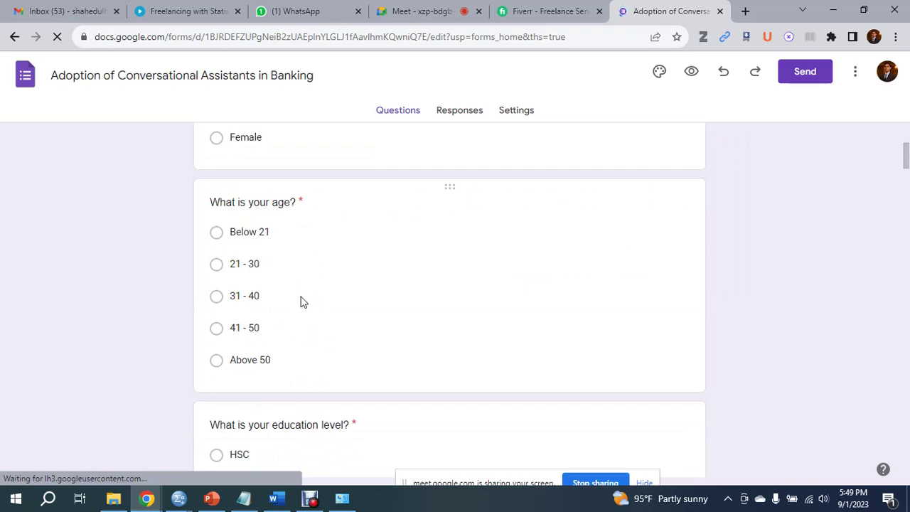
scroll(325, 425, down, 5)
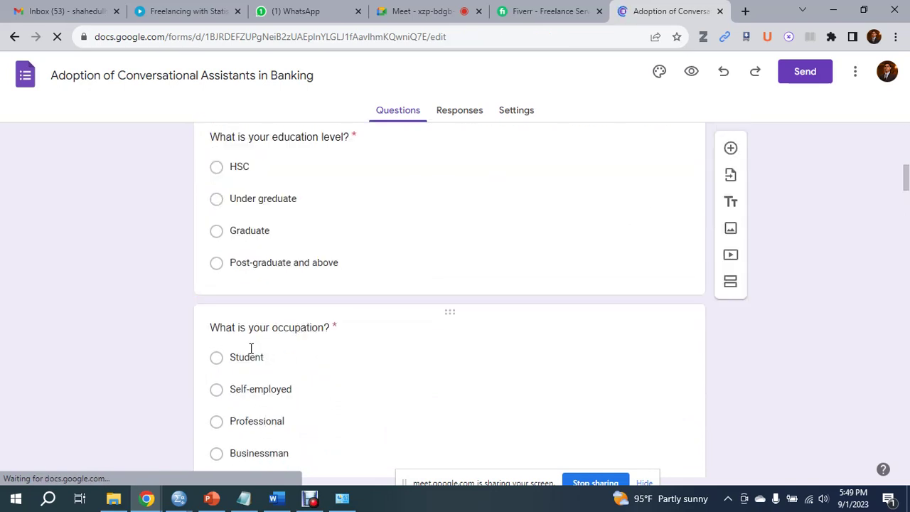
scroll(274, 258, down, 8)
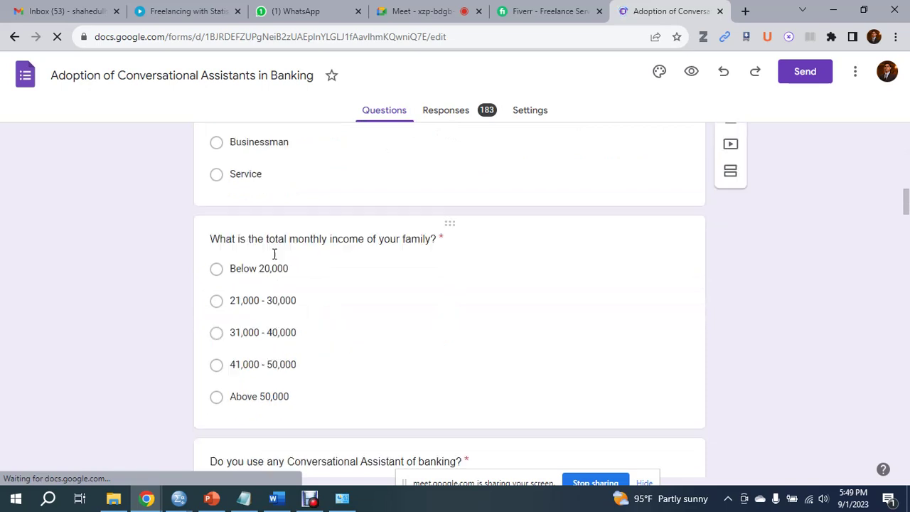
scroll(246, 319, down, 6)
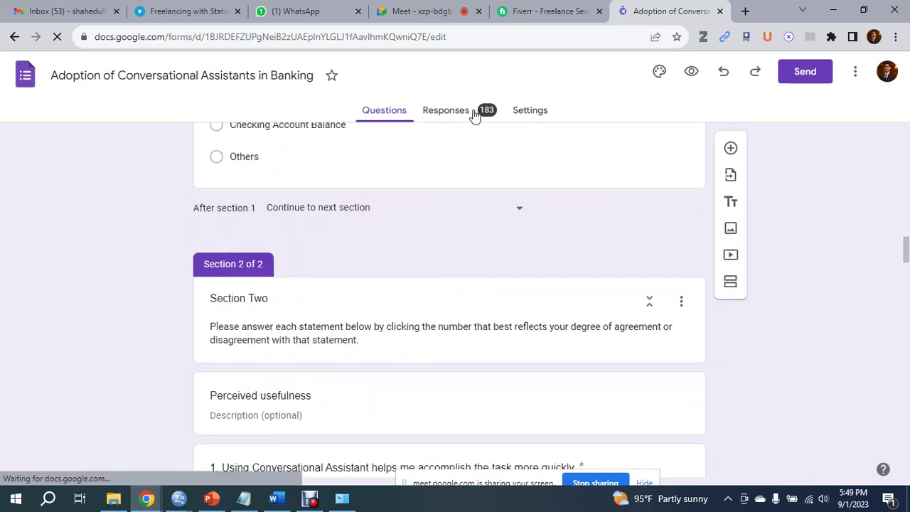
scroll(409, 271, down, 4)
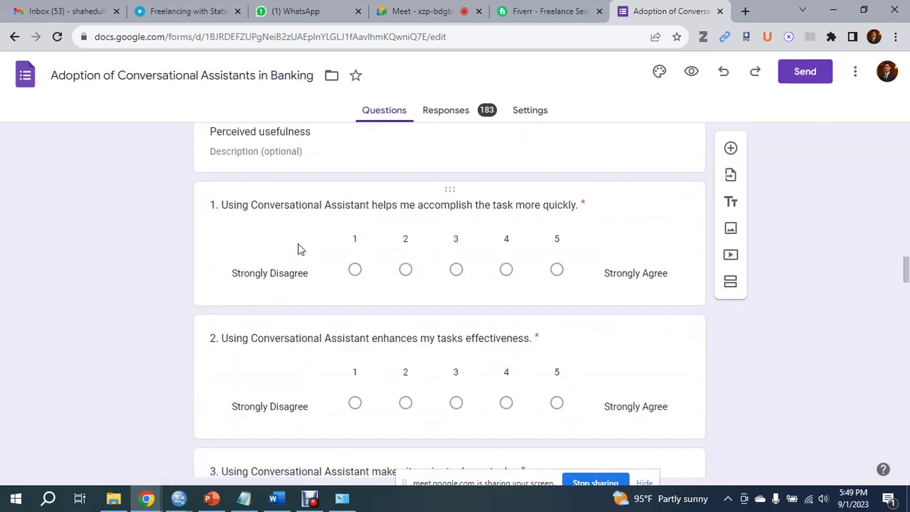
scroll(423, 213, down, 2)
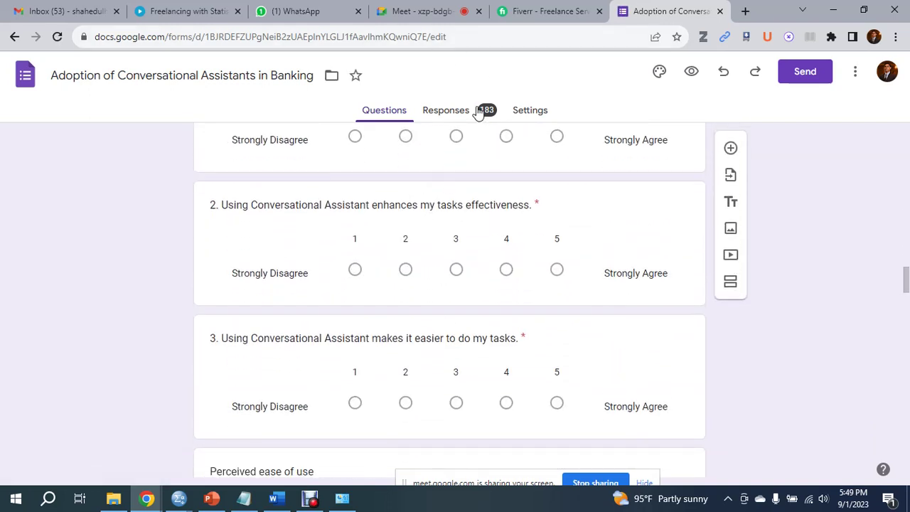
View the form's response summary and check the available options for exporting the responses.
click(478, 112)
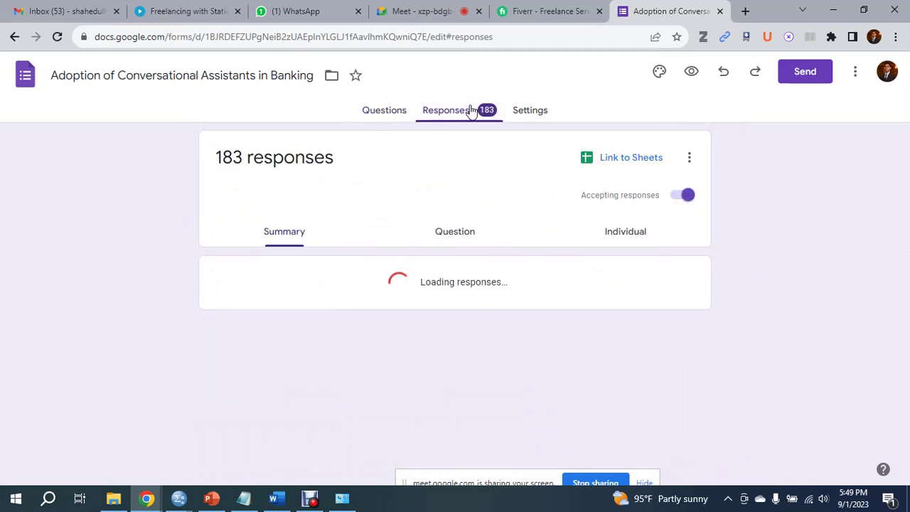
click(685, 159)
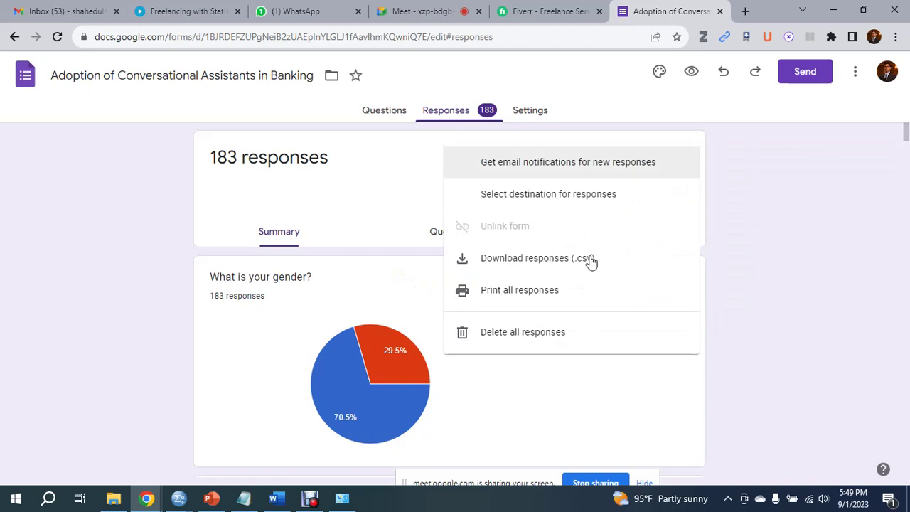
click(816, 225)
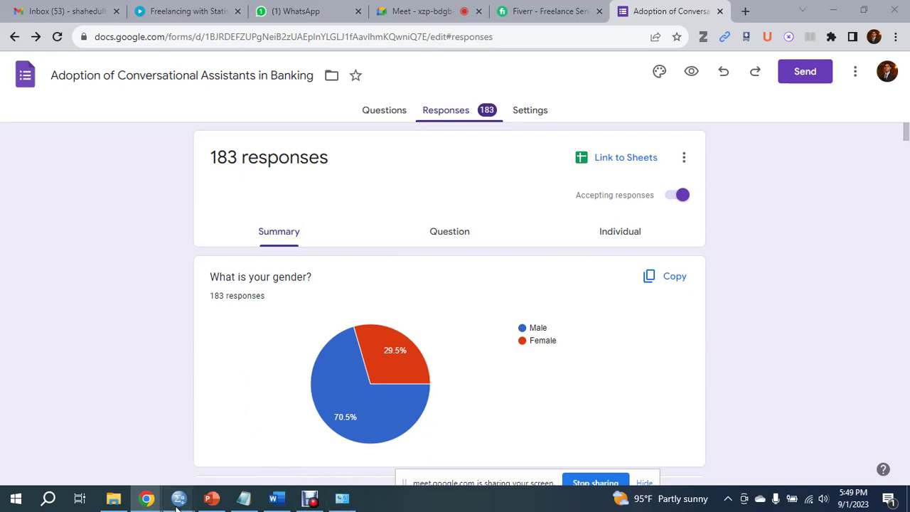
Switch to SPSS Statistics, close _SPSS dataset.sav with its changes saved, and bring up the empty Untitled1 data editor.
mouse_move(179, 501)
click(116, 451)
click(907, 16)
click(435, 282)
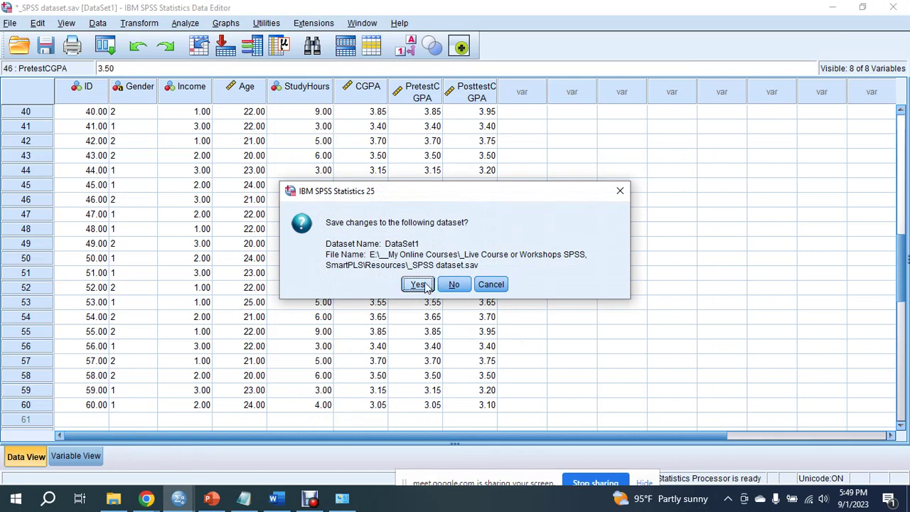
click(425, 285)
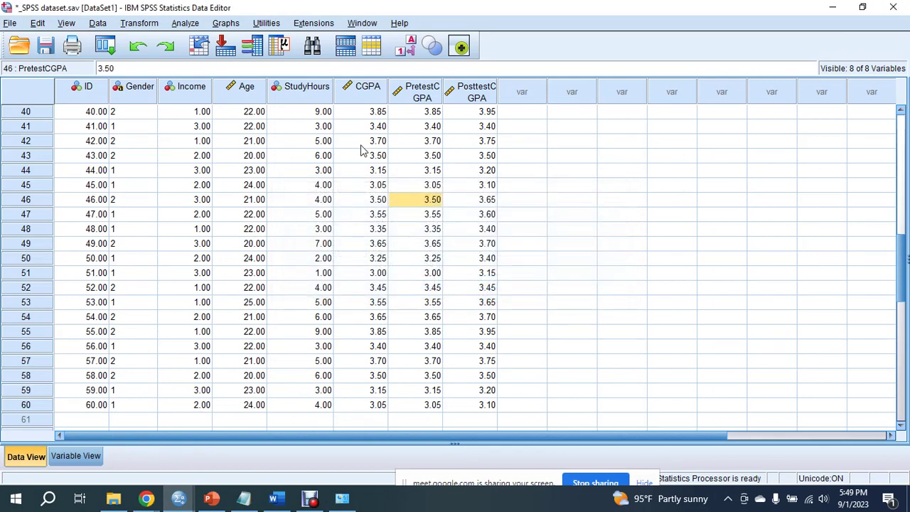
mouse_move(242, 497)
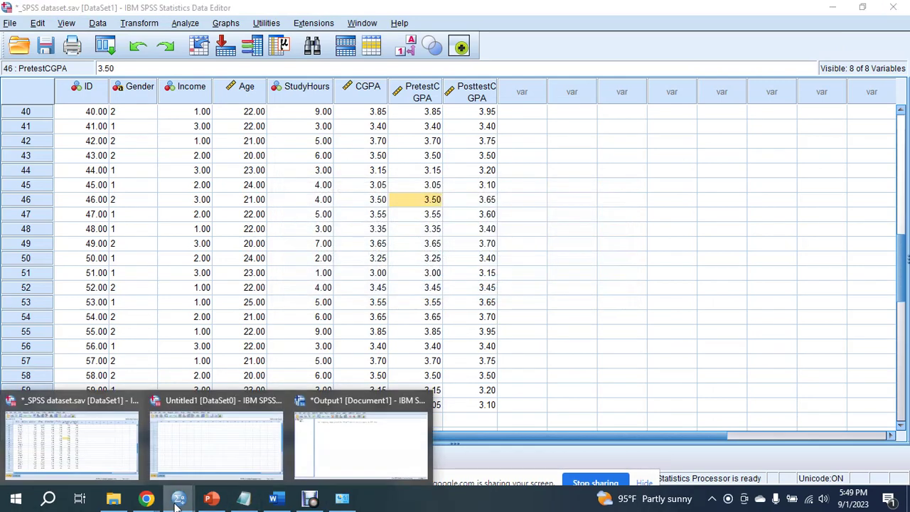
click(367, 464)
mouse_move(178, 497)
click(103, 440)
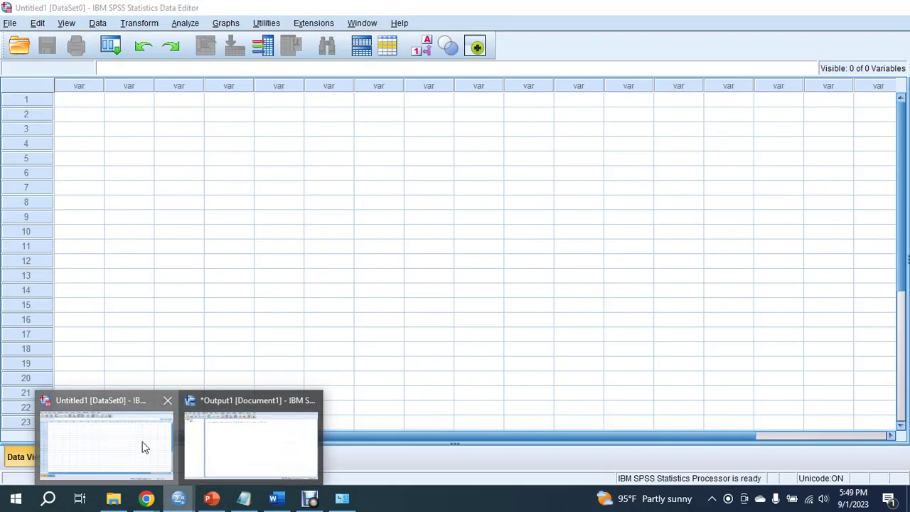
Switch to File Explorer and open the _Excel Dataset workbook from the Resources folder of the live course files.
click(112, 500)
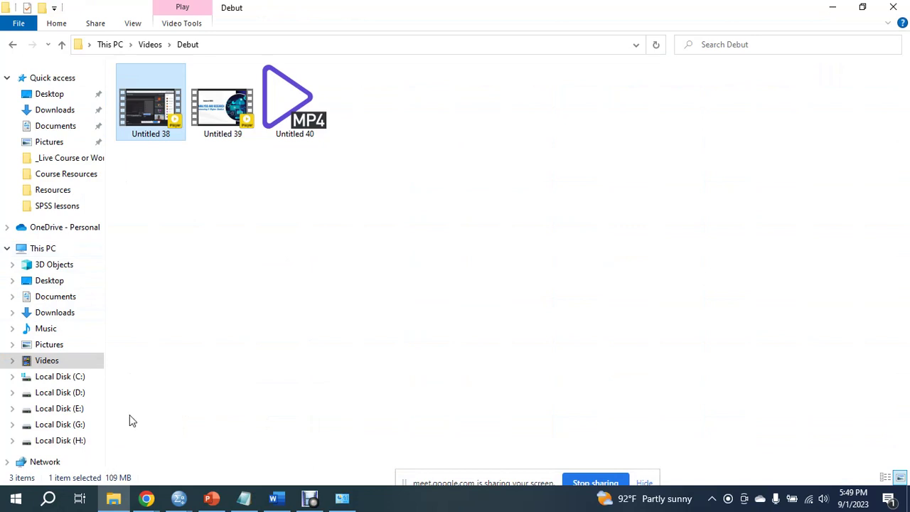
click(80, 159)
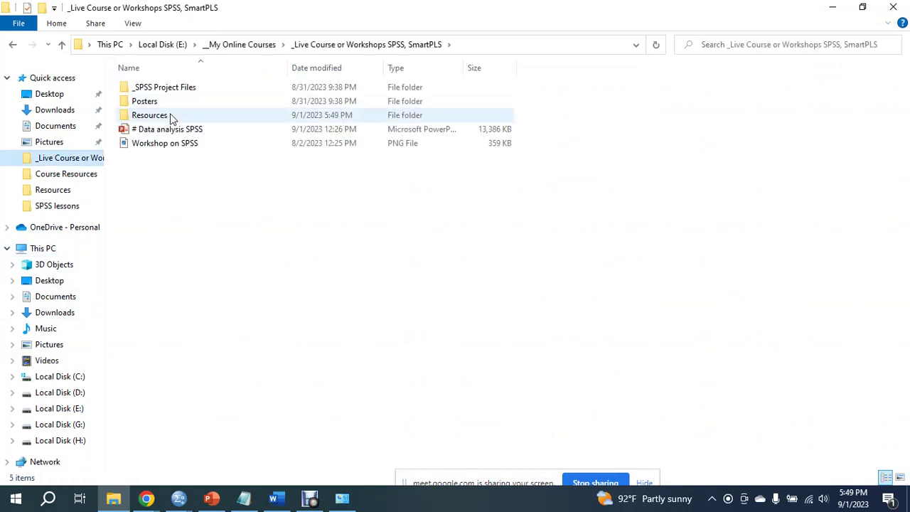
double_click(170, 115)
click(170, 116)
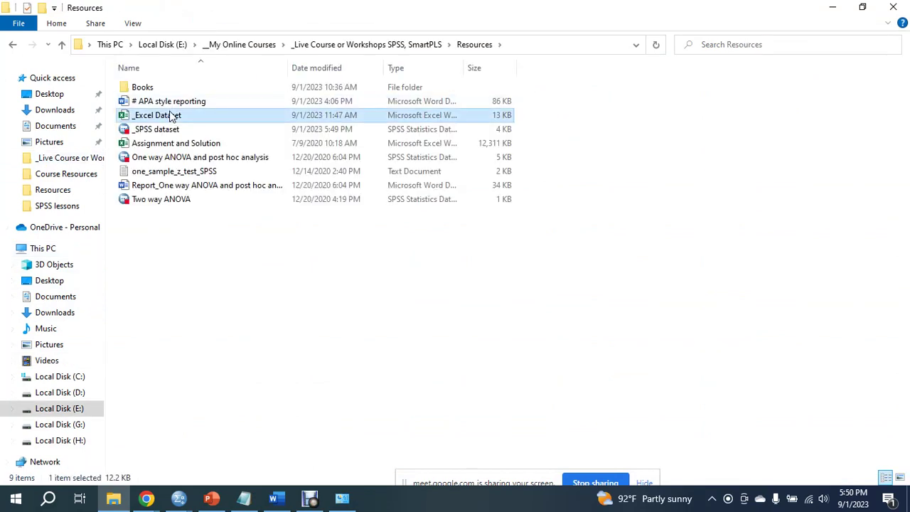
double_click(170, 116)
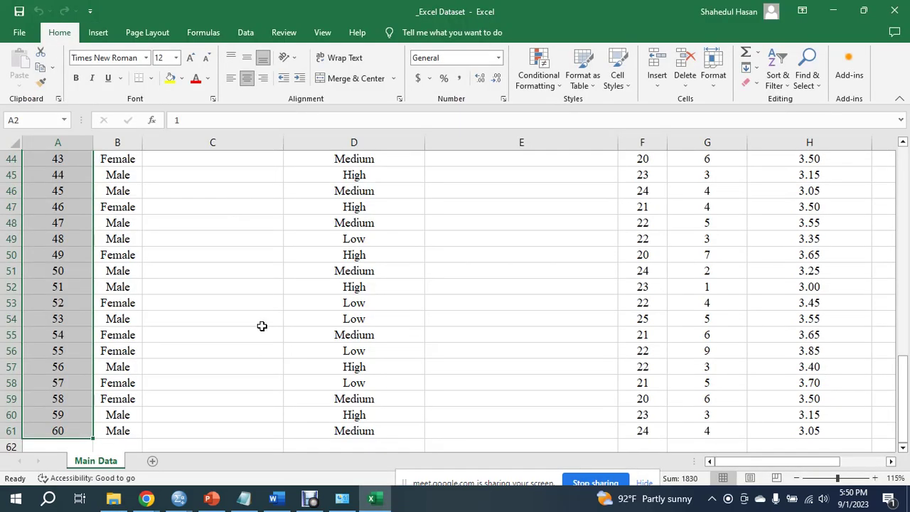
Review the ID, Gender and Income columns of the Main Data sheet, including how far the records extend.
click(261, 325)
scroll(244, 242, up, 7)
scroll(244, 242, up, 7)
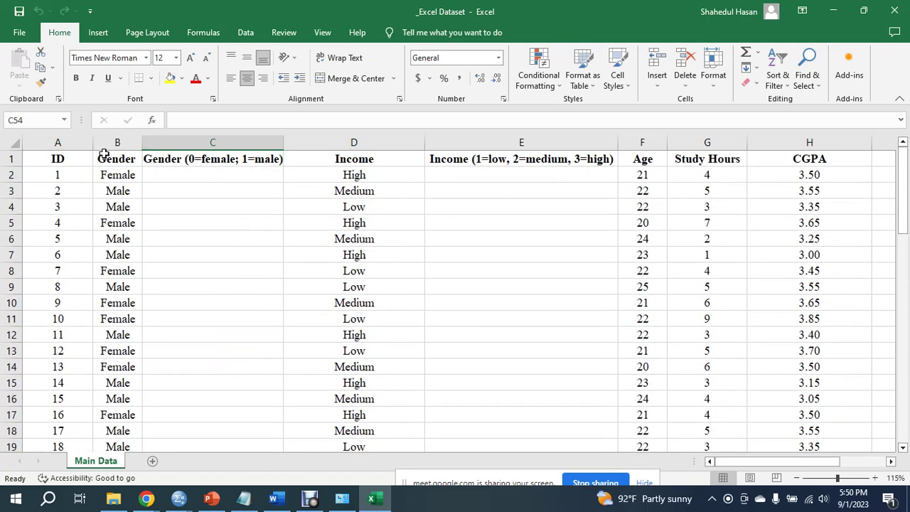
click(85, 161)
scroll(114, 234, down, 20)
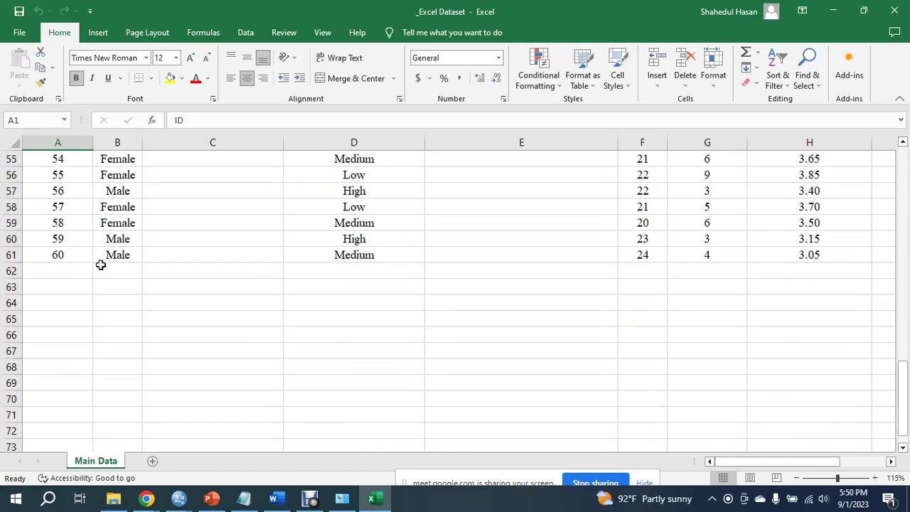
scroll(109, 310, up, 20)
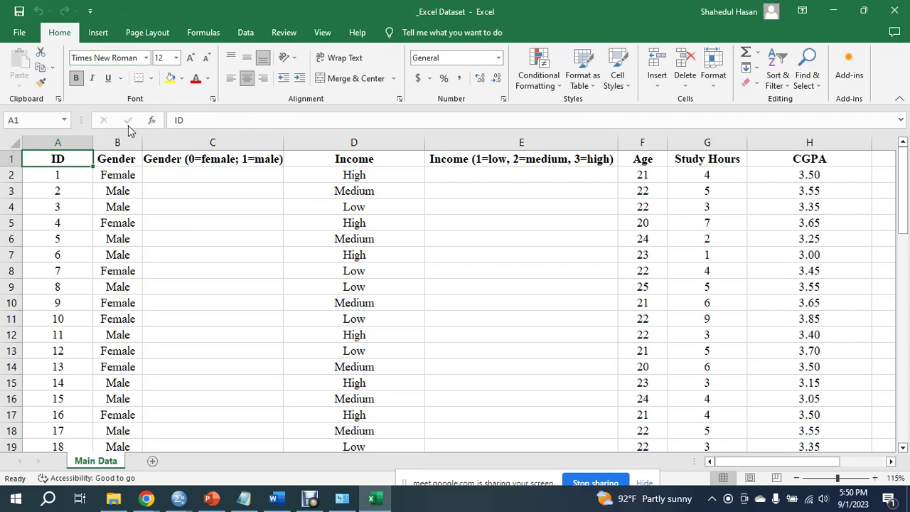
click(115, 160)
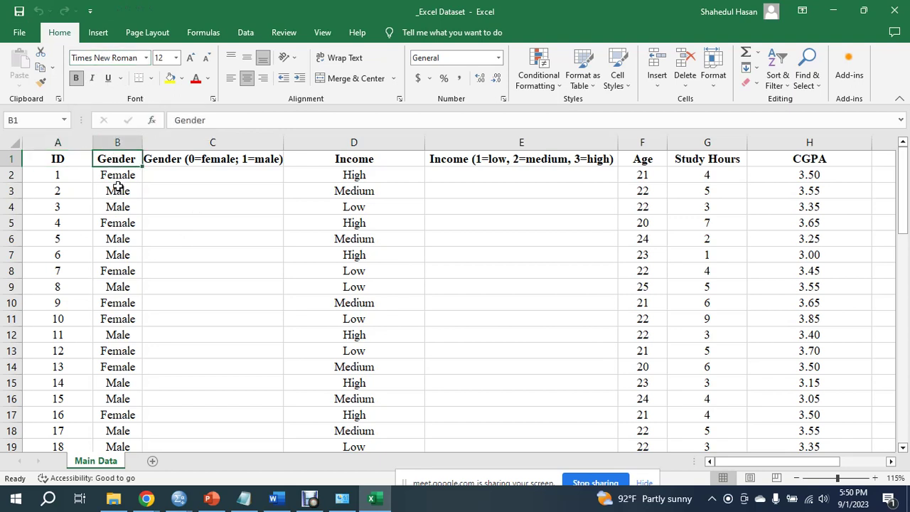
scroll(118, 242, down, 5)
scroll(122, 253, up, 5)
click(304, 163)
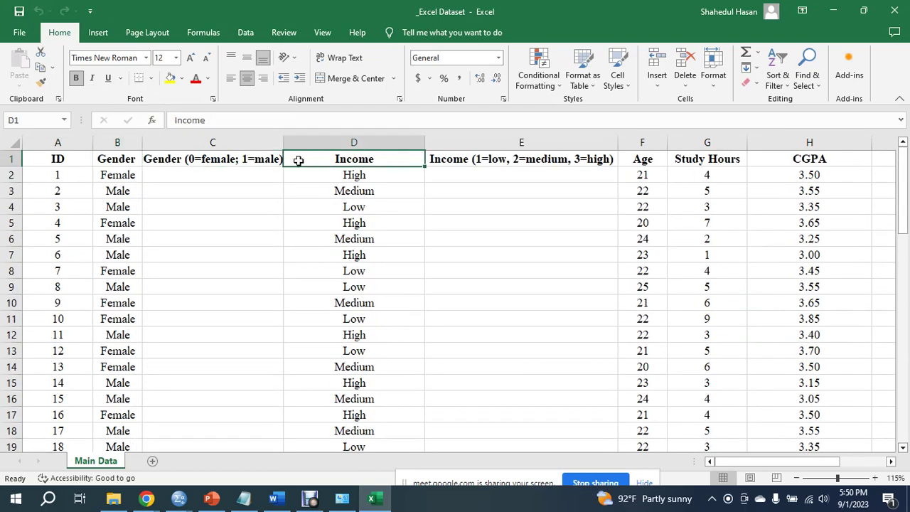
click(373, 209)
scroll(377, 290, down, 4)
scroll(402, 301, up, 4)
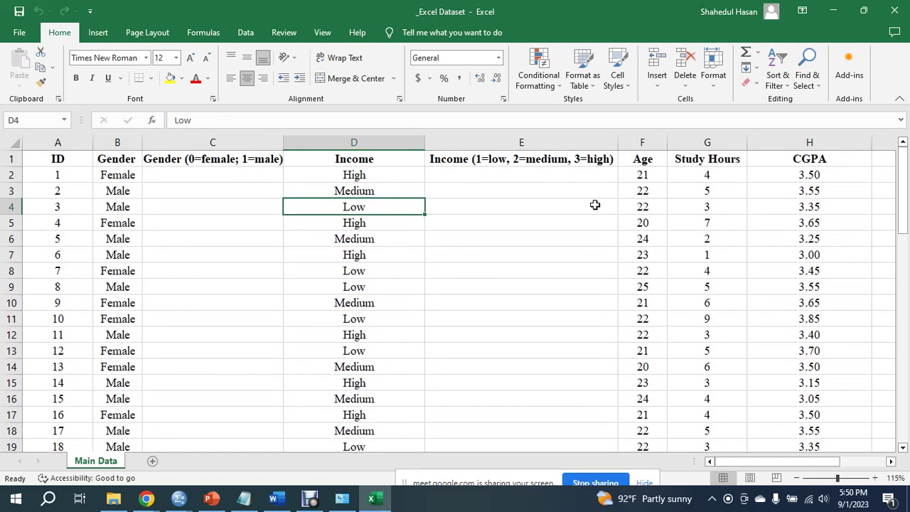
Examine the Age, Study Hours and CGPA columns, and highlight the range A1:H13 to show the dataset's layout.
click(628, 163)
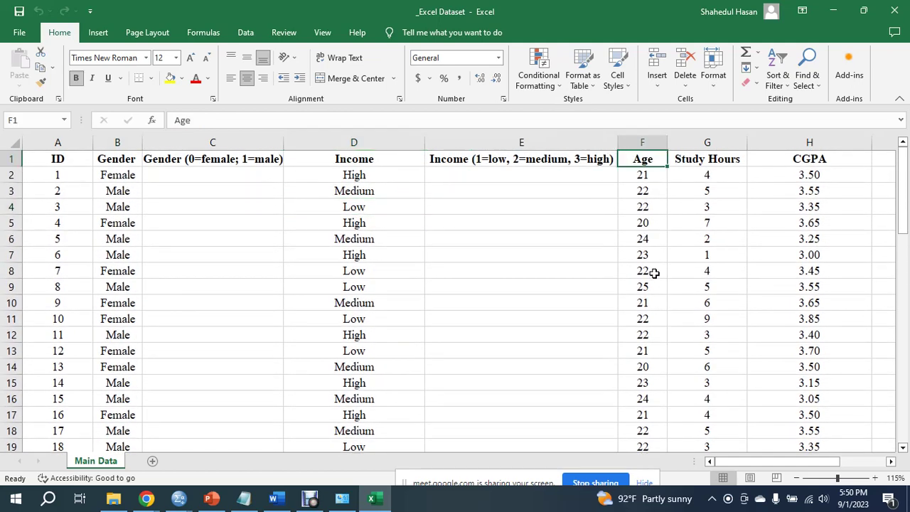
scroll(650, 270, down, 4)
scroll(642, 349, up, 4)
click(708, 157)
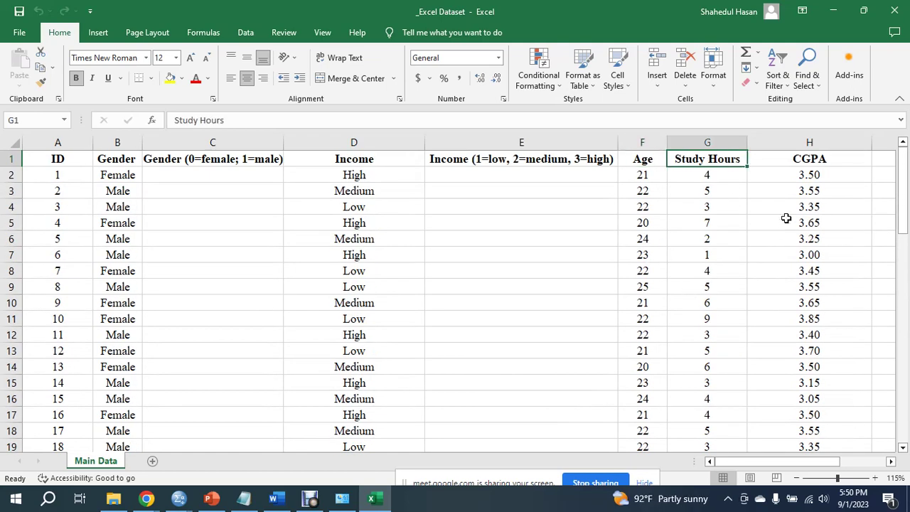
scroll(721, 249, down, 10)
scroll(718, 238, up, 10)
click(776, 162)
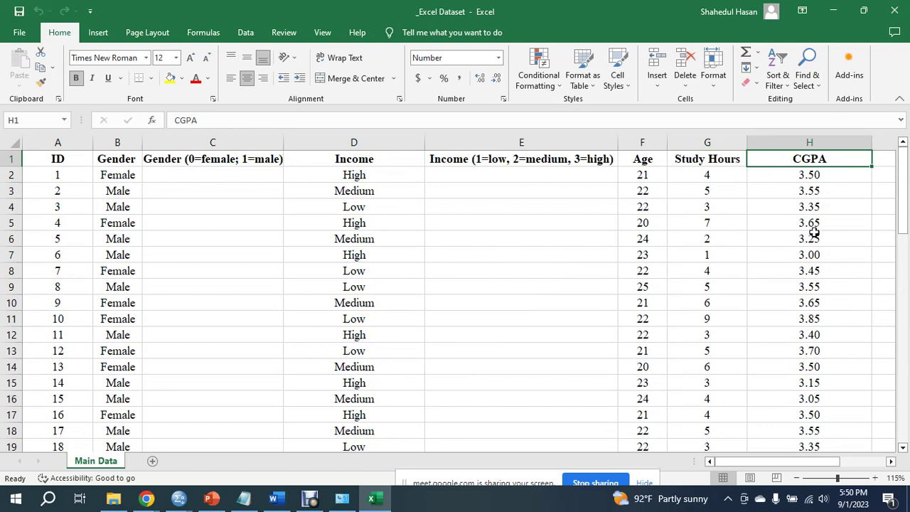
drag(80, 159, 780, 357)
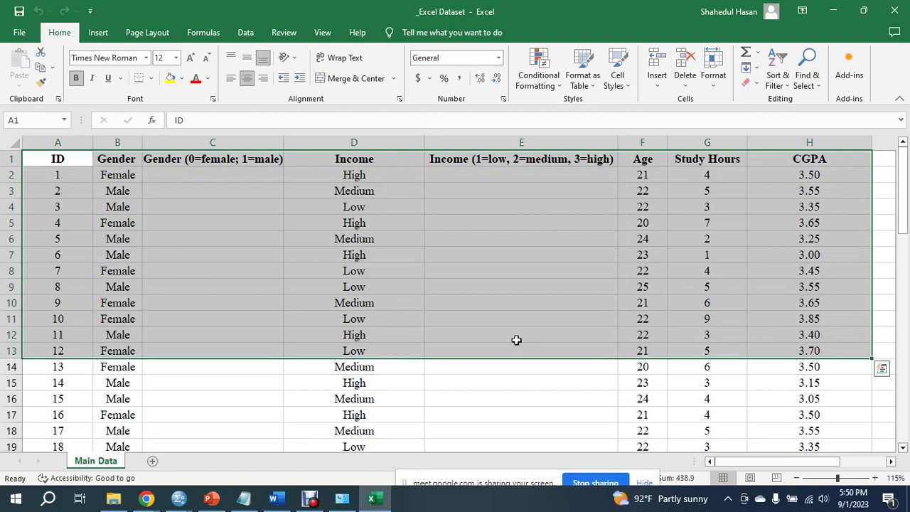
Examine the Gender coding column, the Female and Male entries, and the High, Medium and Low entries of the Income column.
click(217, 192)
click(211, 141)
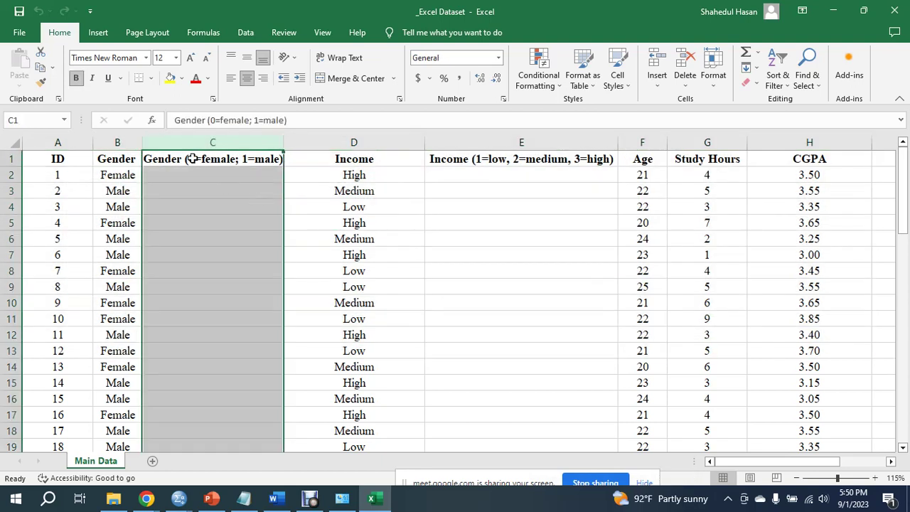
click(137, 178)
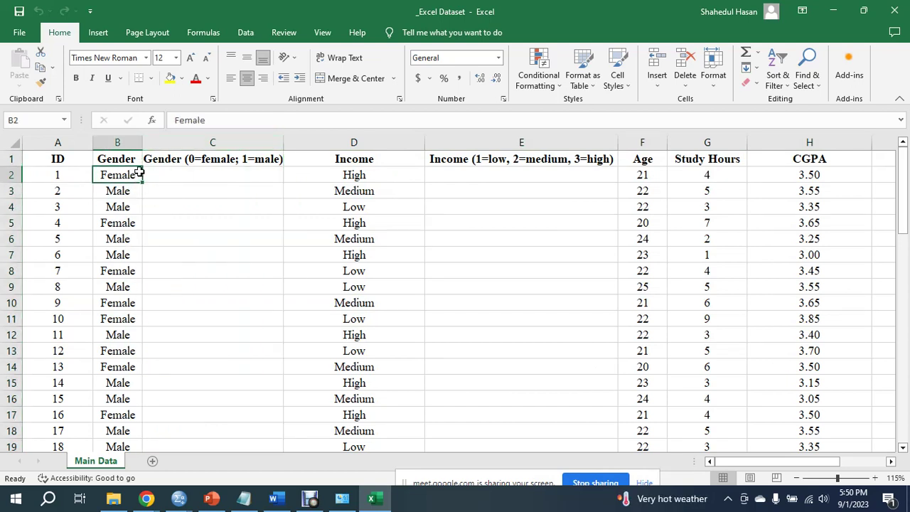
click(117, 142)
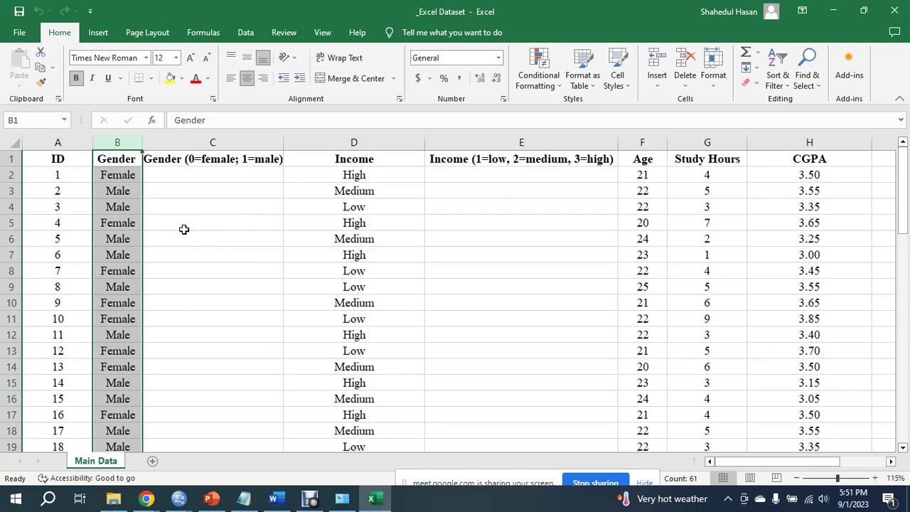
click(127, 170)
click(130, 192)
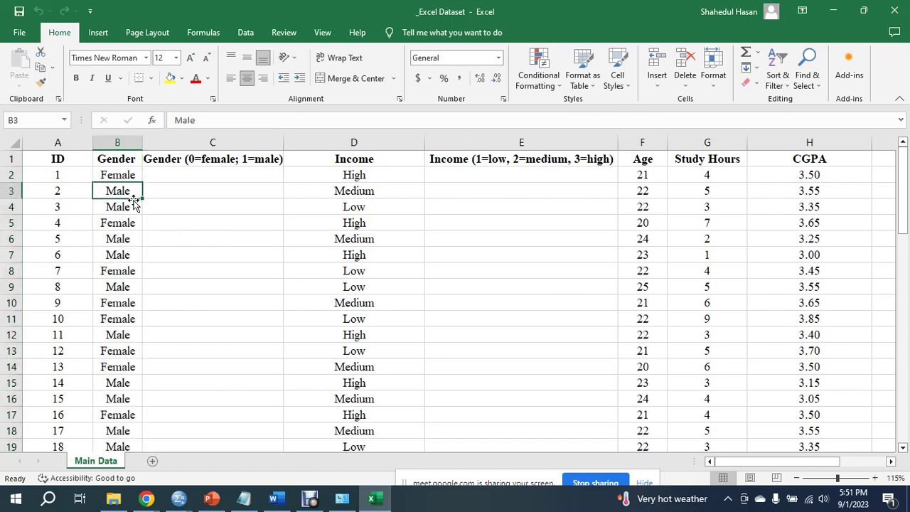
click(358, 142)
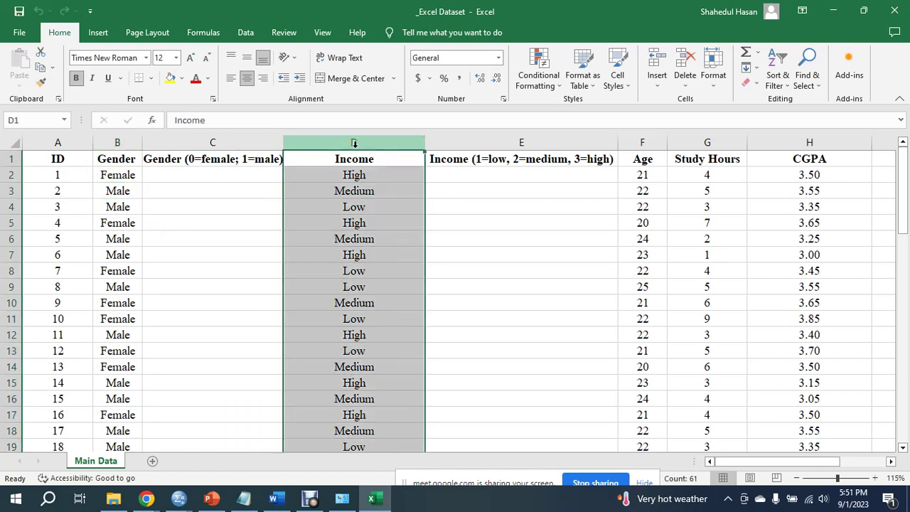
click(373, 184)
click(378, 196)
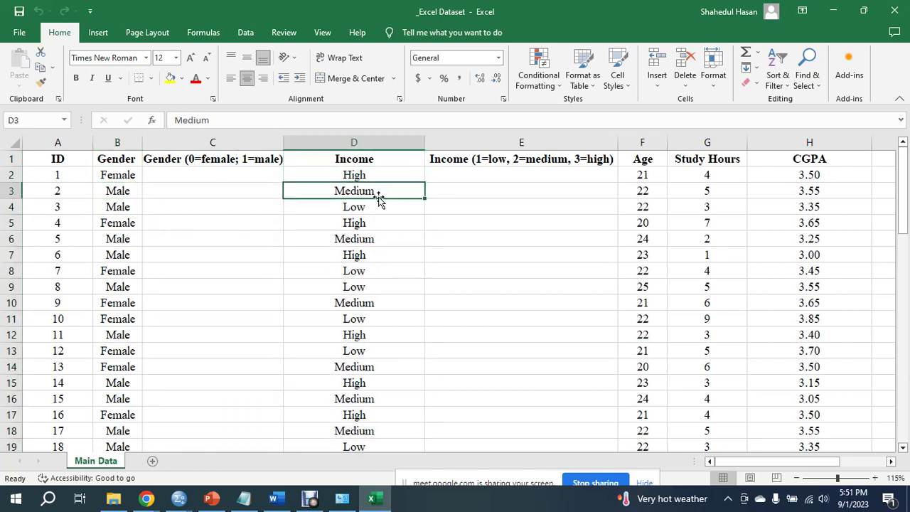
click(361, 208)
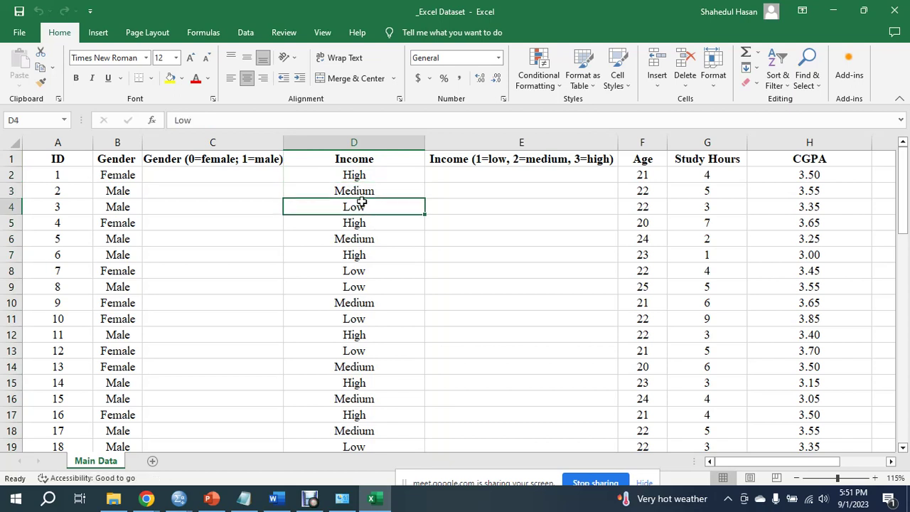
Compare the text-based Gender and Income entries with the coding header, and highlight the numeric Age, Study Hours and CGPA columns.
click(260, 159)
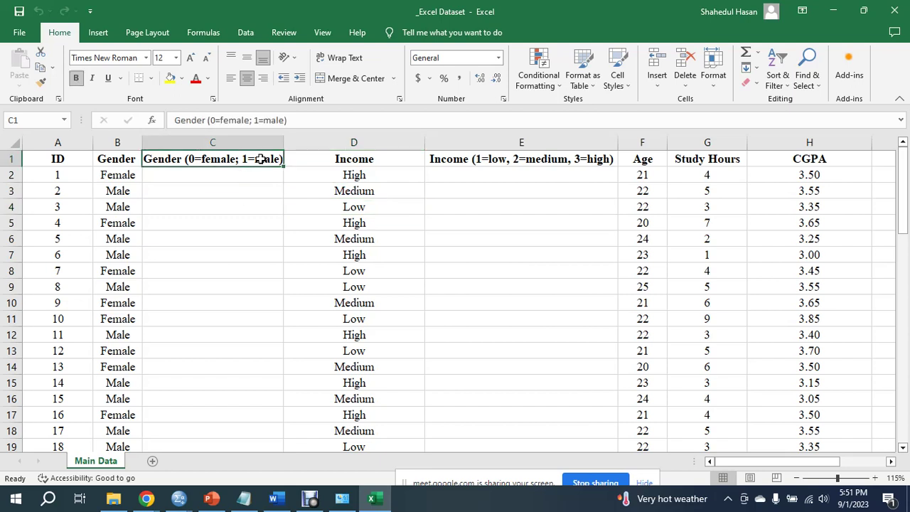
click(118, 175)
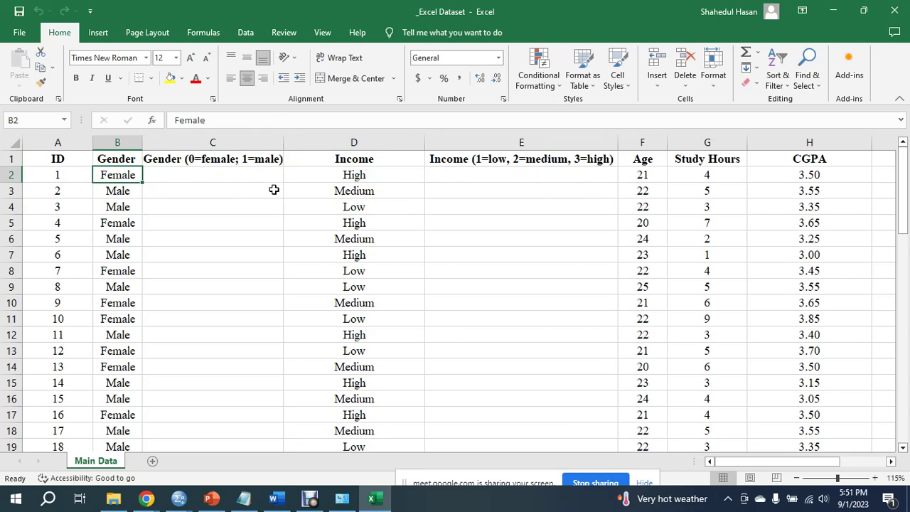
click(126, 189)
click(128, 179)
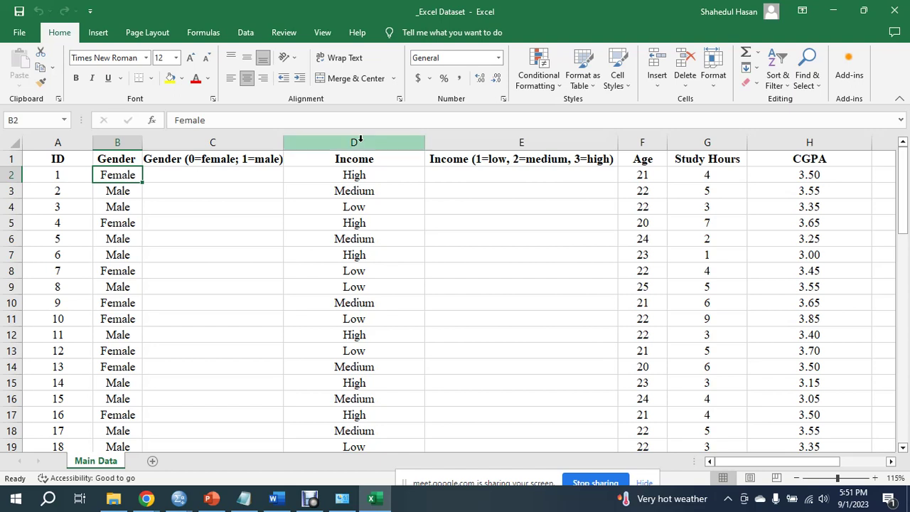
click(351, 177)
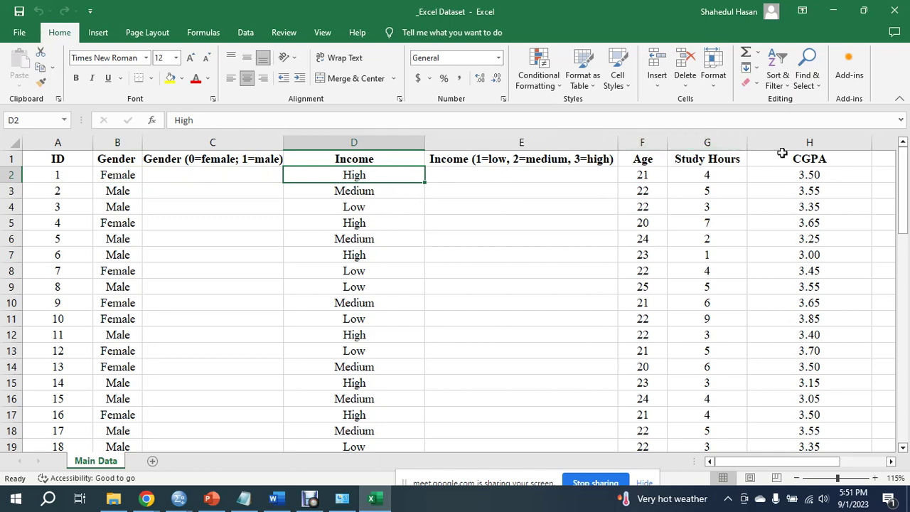
drag(832, 144, 657, 188)
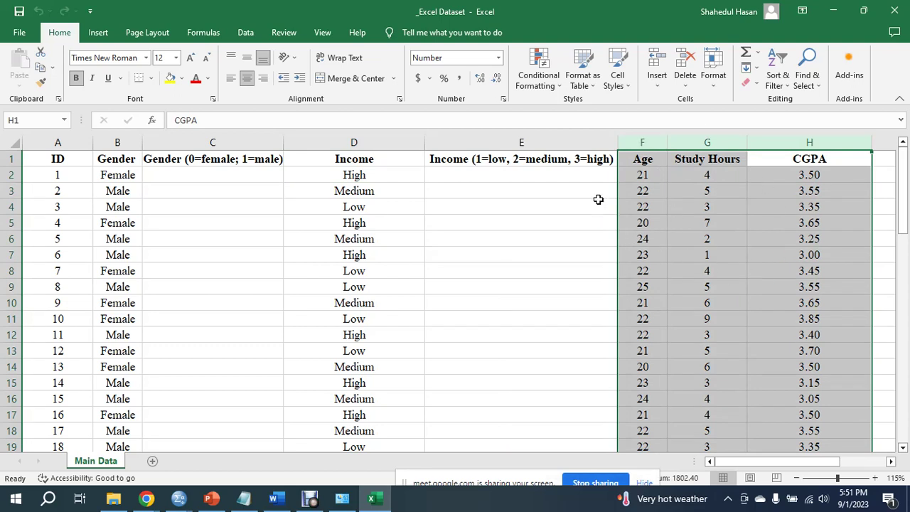
Delete the empty coded Income and coded Gender columns, and check the ID column through its last records.
click(543, 146)
right_click(544, 150)
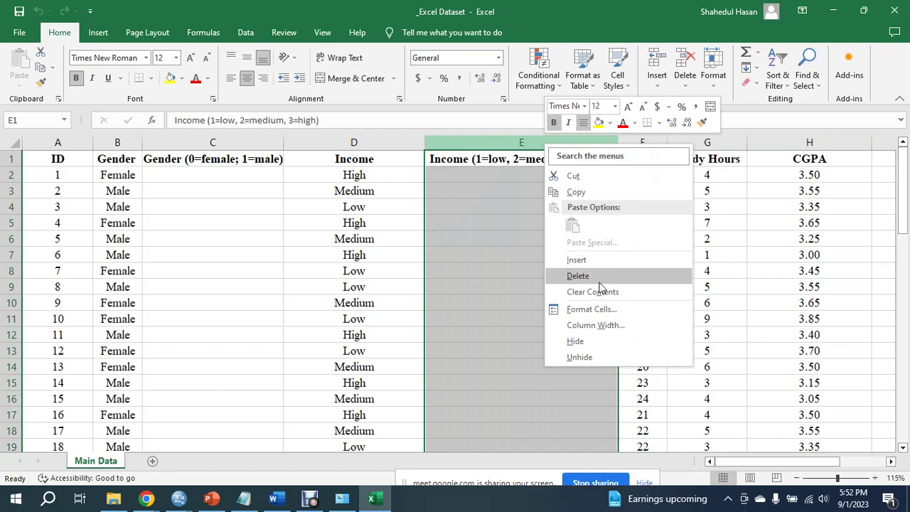
click(558, 274)
click(239, 142)
right_click(238, 145)
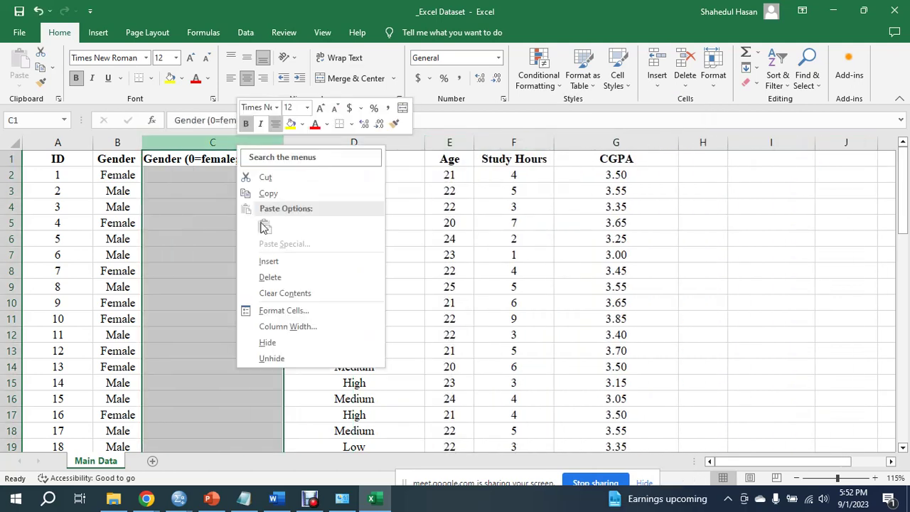
click(294, 280)
click(58, 142)
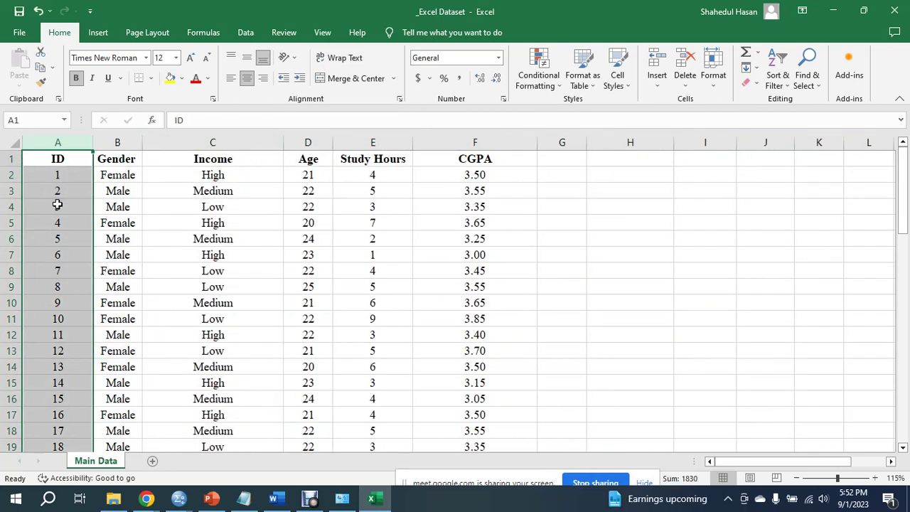
scroll(68, 247, down, 7)
scroll(67, 249, down, 12)
scroll(43, 224, up, 19)
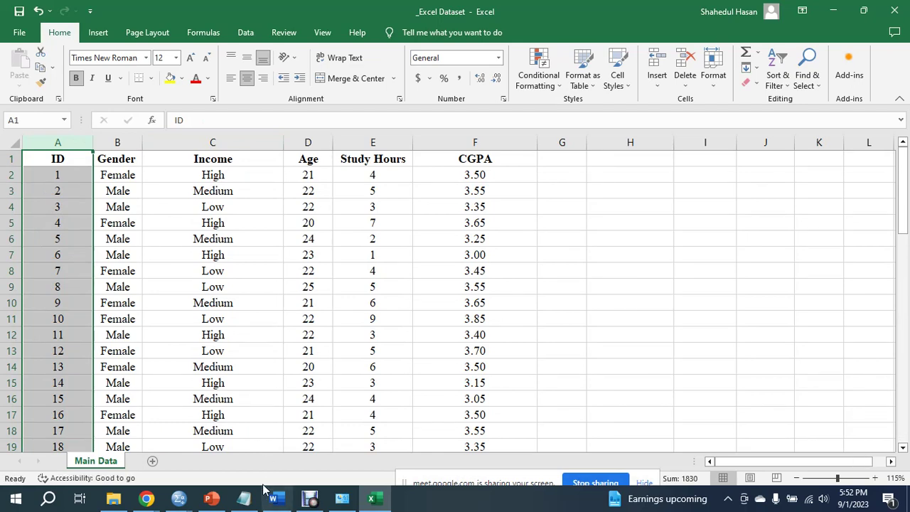
Switch to the empty Untitled1 data editor in SPSS Statistics and bring up the Open Data dialog.
click(179, 497)
click(165, 458)
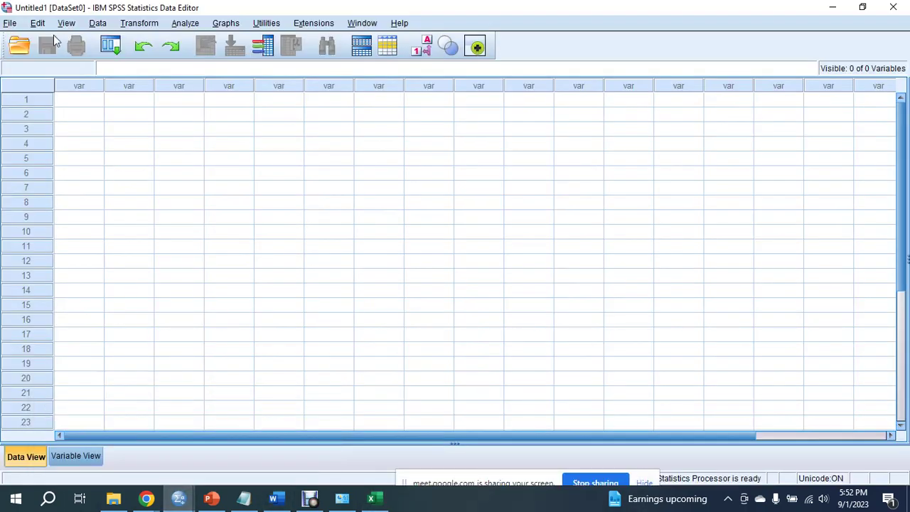
click(7, 24)
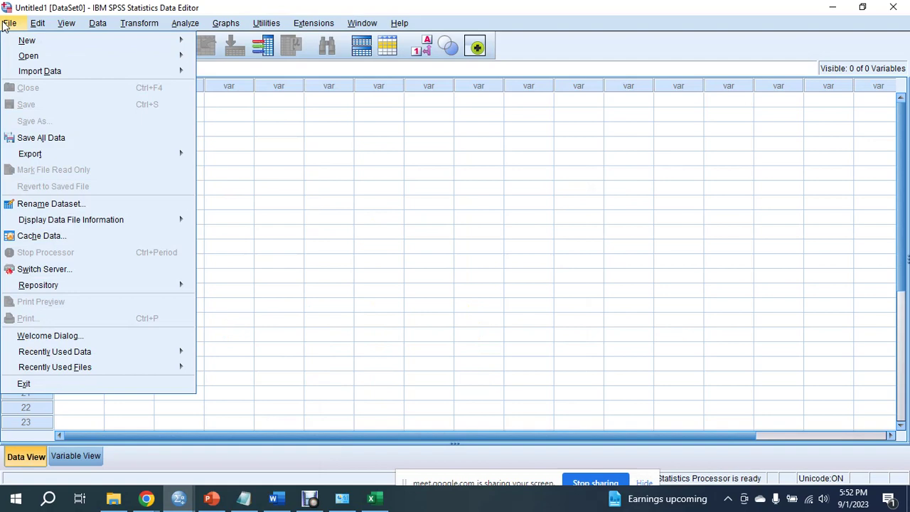
mouse_move(66, 56)
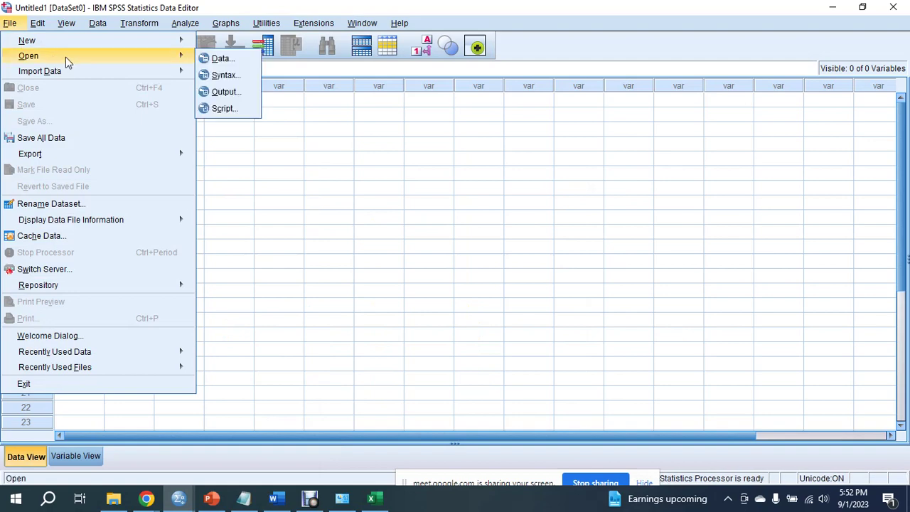
click(224, 60)
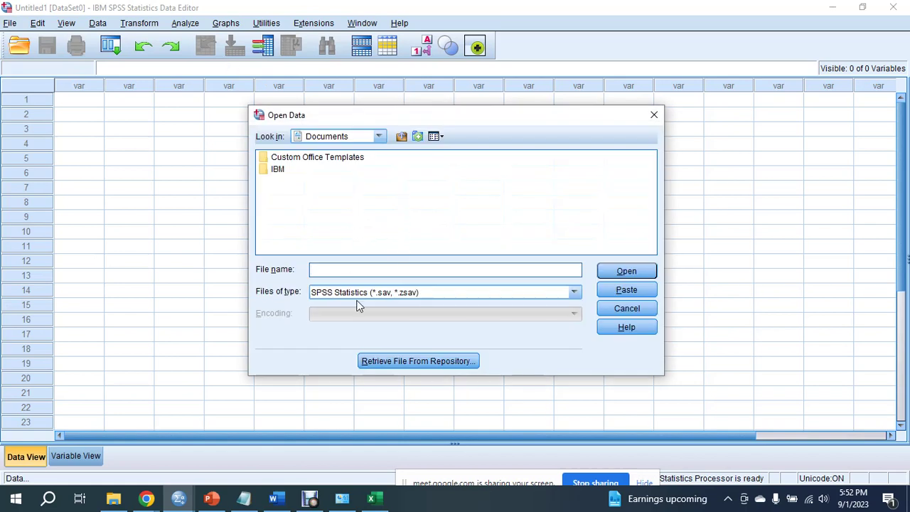
Browse on Local Disk (E:) through __My Online Courses and _Live Course or Workshops SPSS, SmartPLS to the Resources folder.
click(369, 295)
click(367, 139)
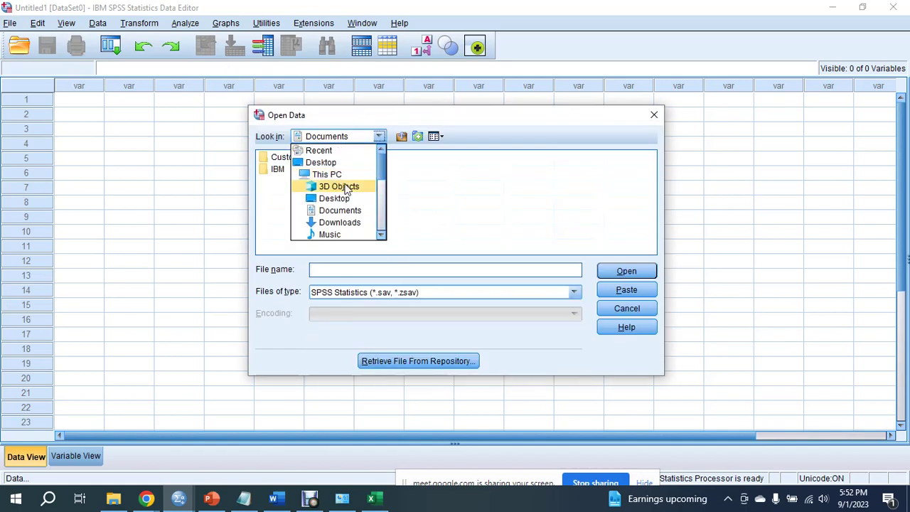
scroll(348, 181, down, 3)
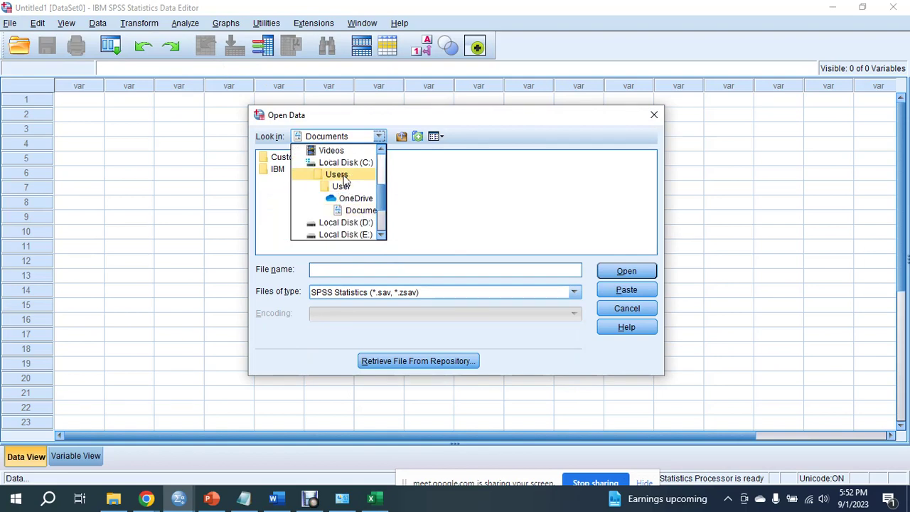
scroll(348, 178, down, 2)
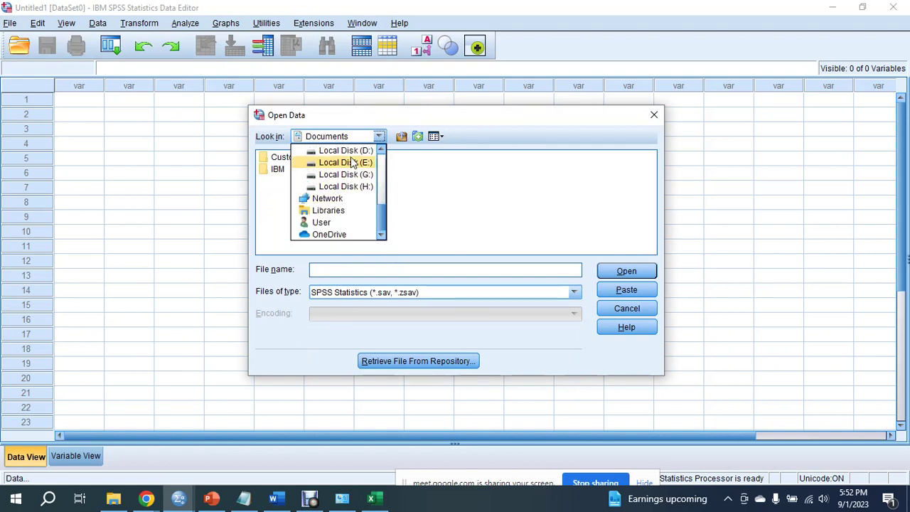
click(347, 163)
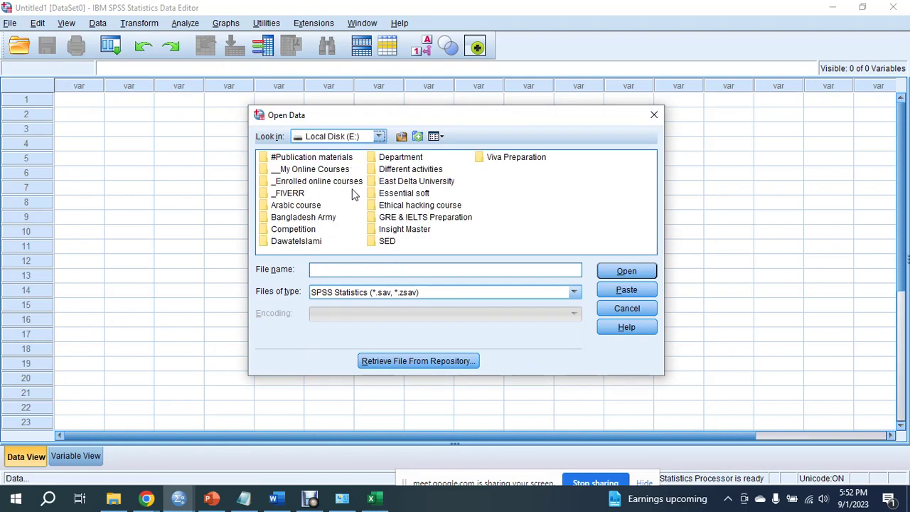
double_click(302, 169)
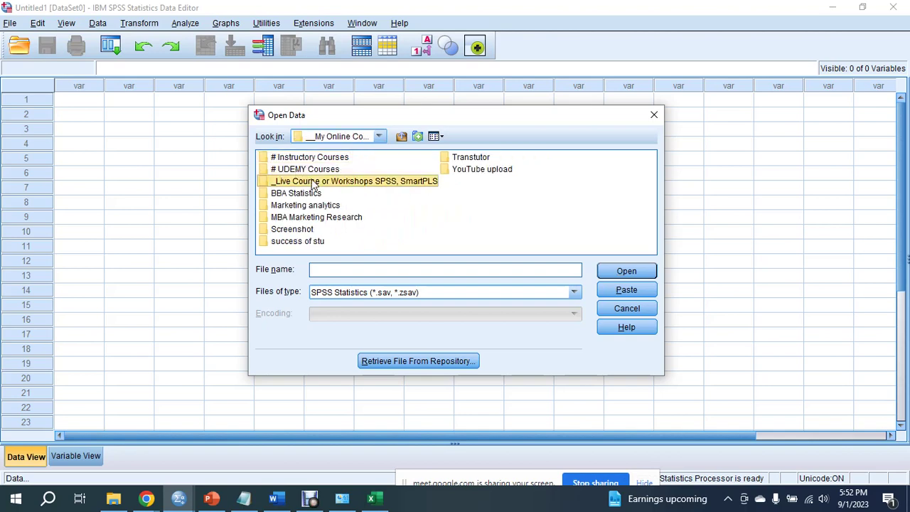
double_click(314, 183)
double_click(296, 182)
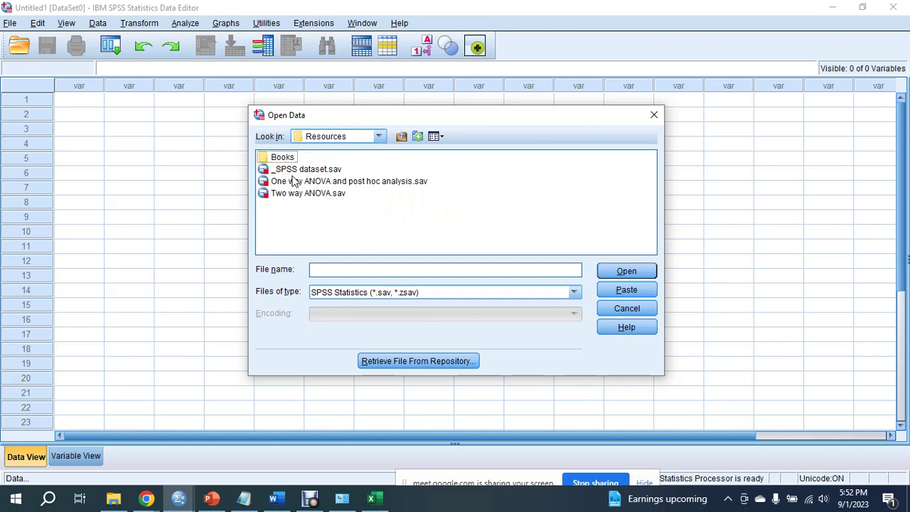
List all file types and import _Excel Dataset.xlsx from its Main Data worksheet, reading variable names from the first row.
click(367, 295)
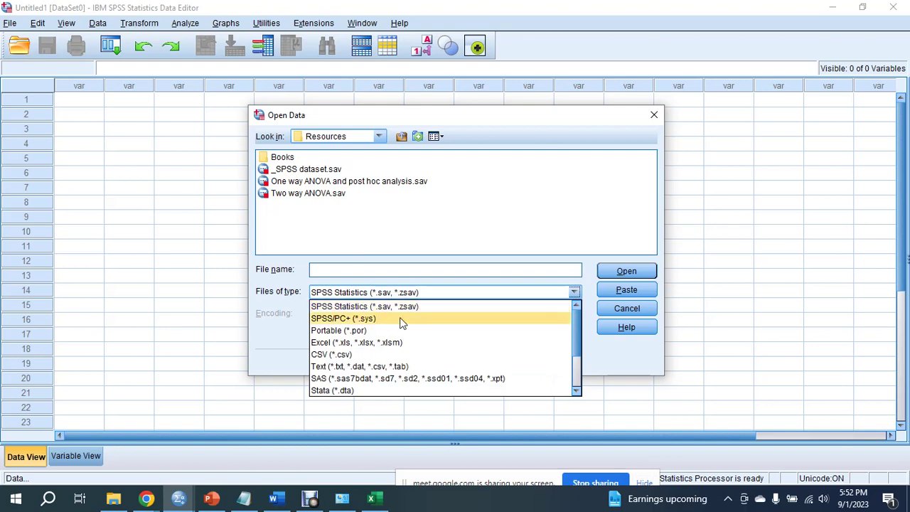
scroll(387, 322, down, 2)
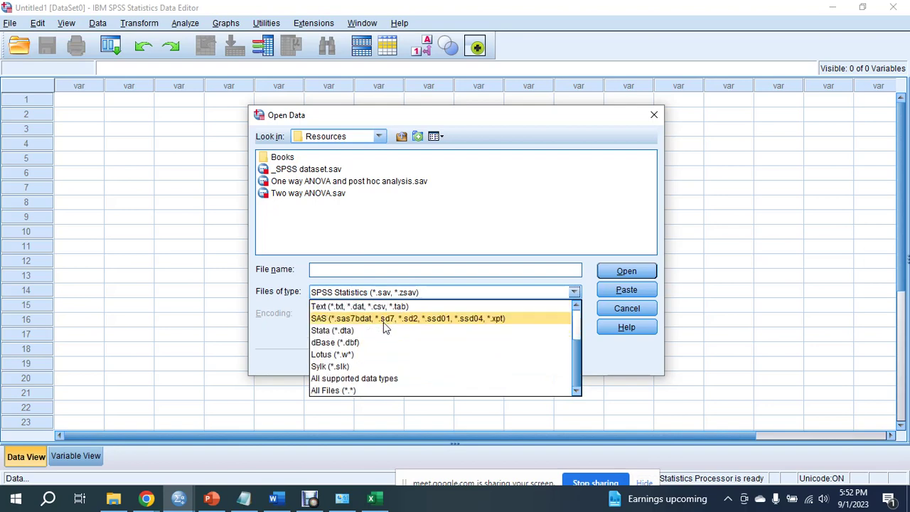
click(334, 391)
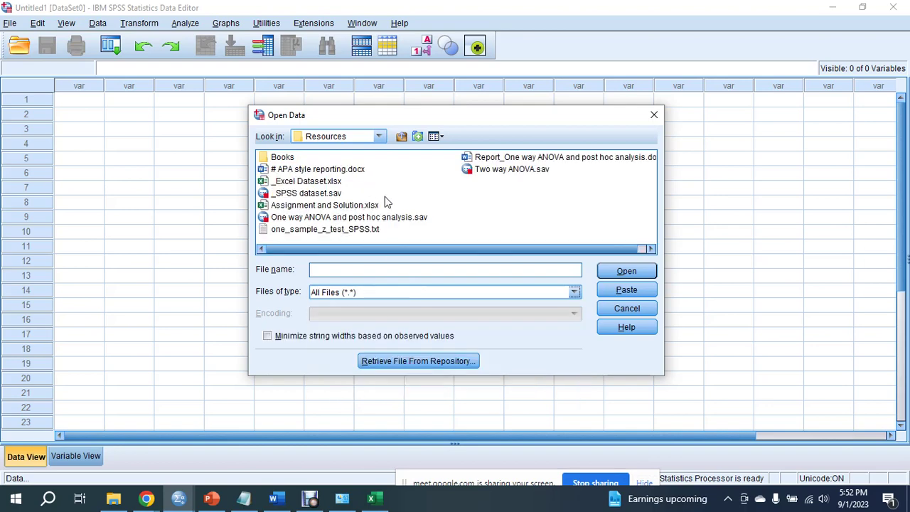
click(282, 182)
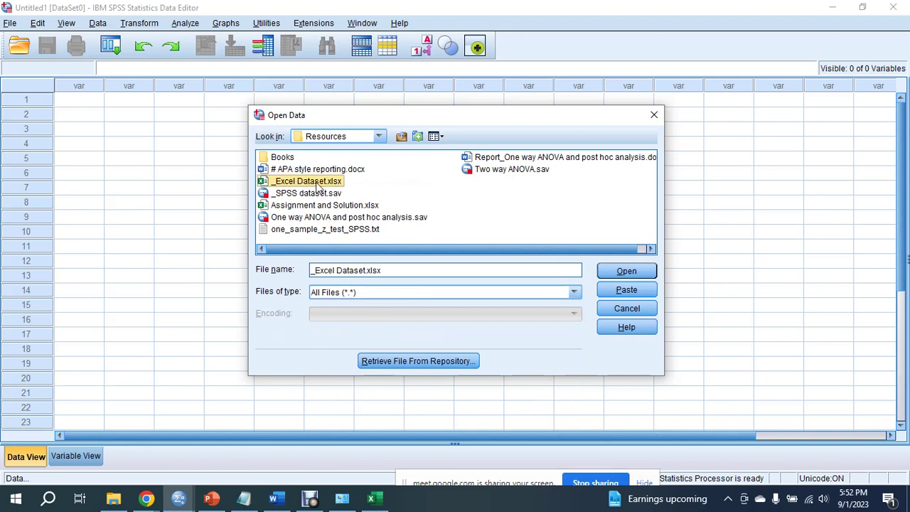
click(628, 272)
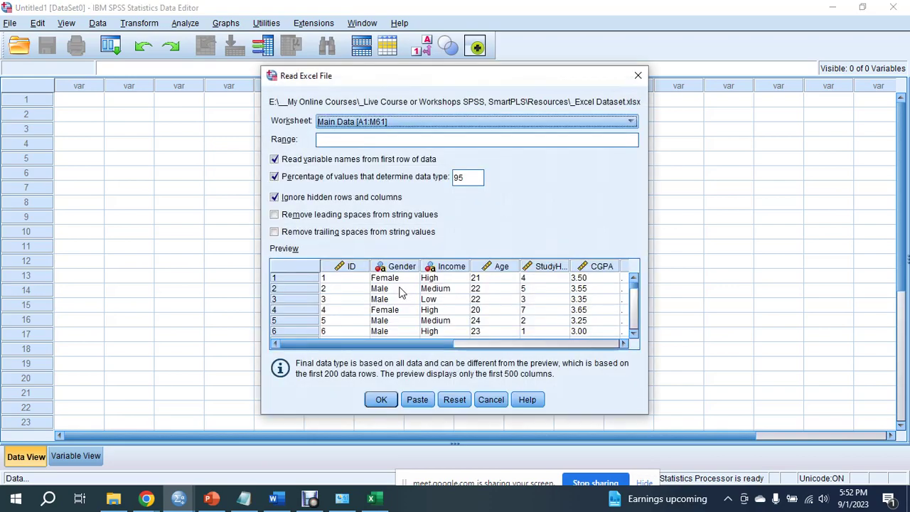
click(381, 400)
Bring the data editor with the imported dataset to the front and maximize its window.
key(alt+Tab)
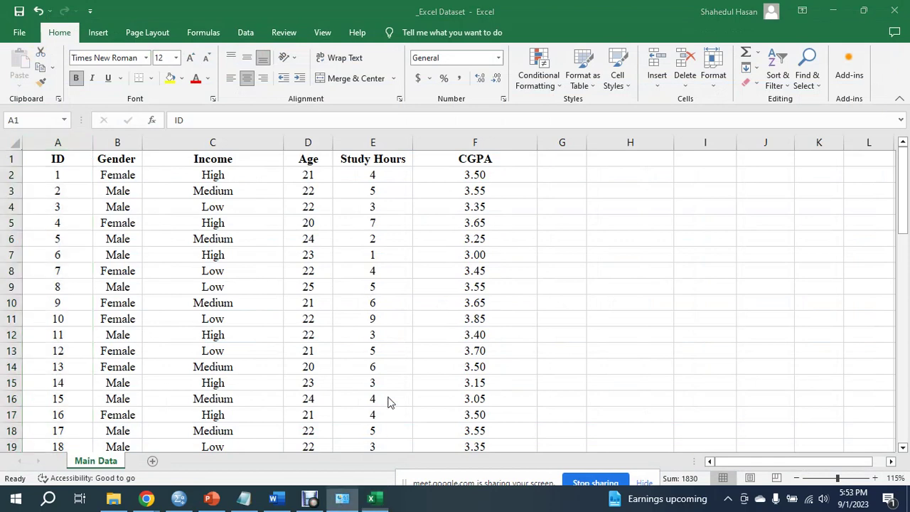
key(alt+Tab)
click(248, 502)
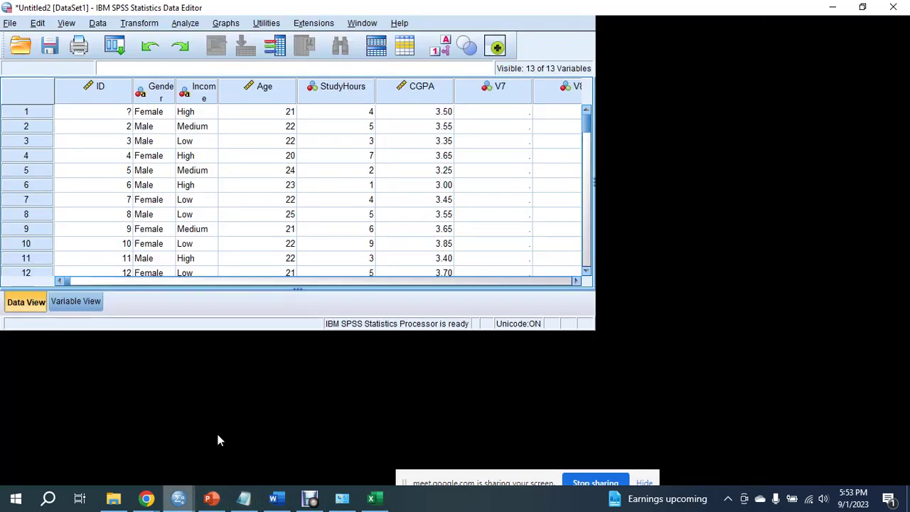
key(super+Up)
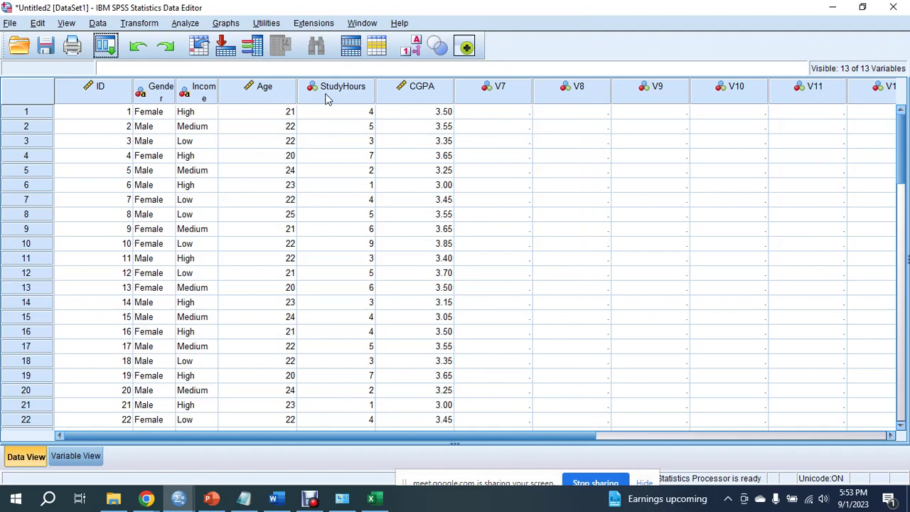
Delete the empty variables V7 through V13 from the dataset.
drag(496, 94, 736, 114)
drag(818, 146, 804, 107)
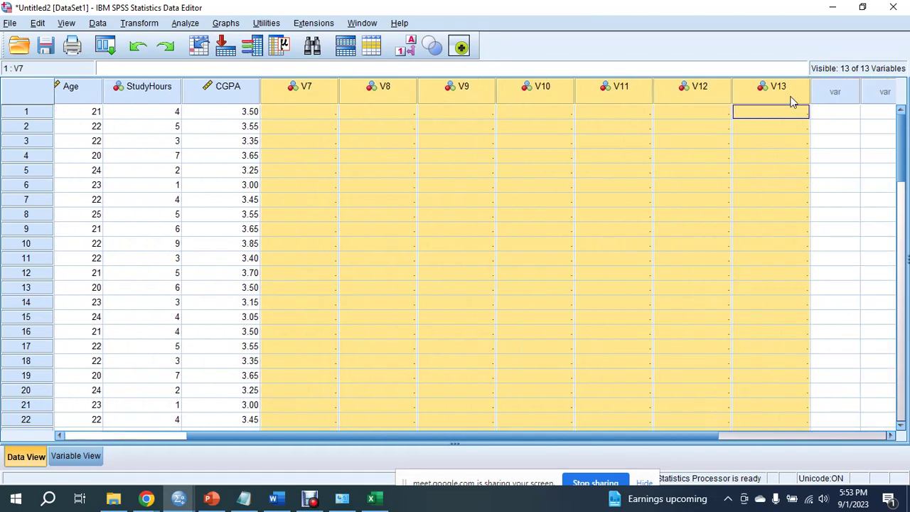
right_click(792, 102)
click(803, 189)
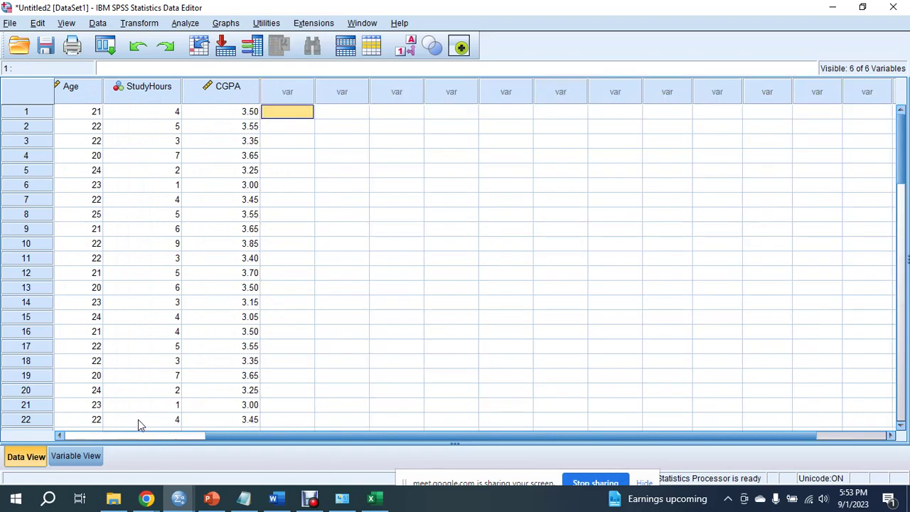
Widen the Income and Gender columns in the data grid so each heading fits on one line.
click(75, 455)
click(23, 455)
drag(506, 431, 299, 457)
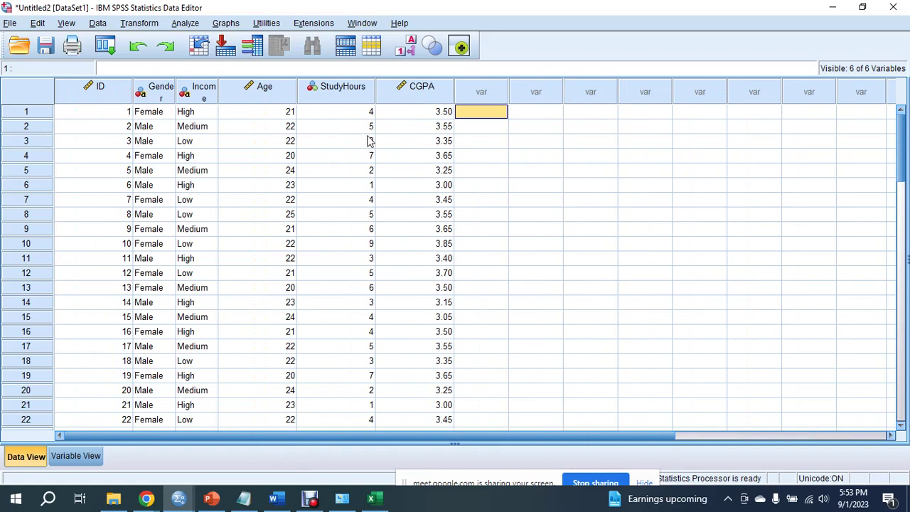
scroll(292, 256, down, 16)
scroll(277, 278, up, 2)
scroll(277, 277, up, 14)
drag(219, 91, 230, 91)
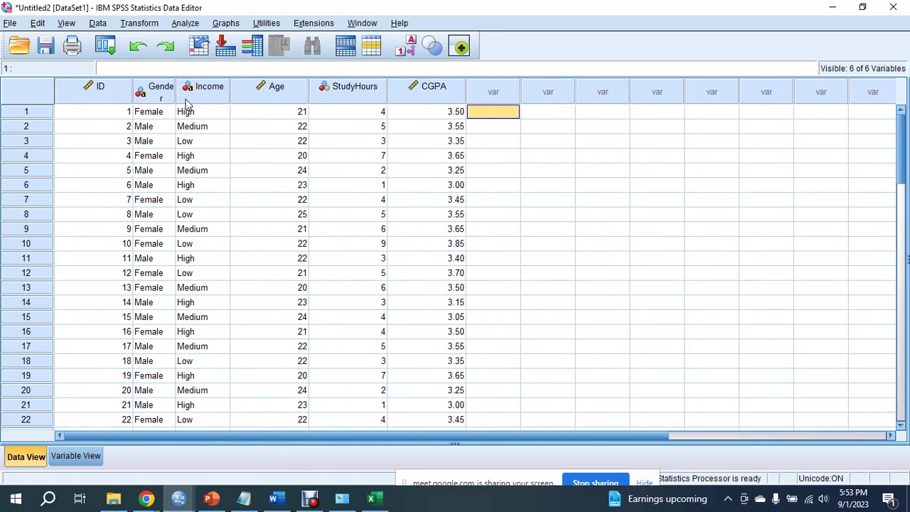
drag(175, 93, 191, 93)
Compare the variable definitions of ID, Gender and Income with the Gender values recorded in the data.
click(75, 455)
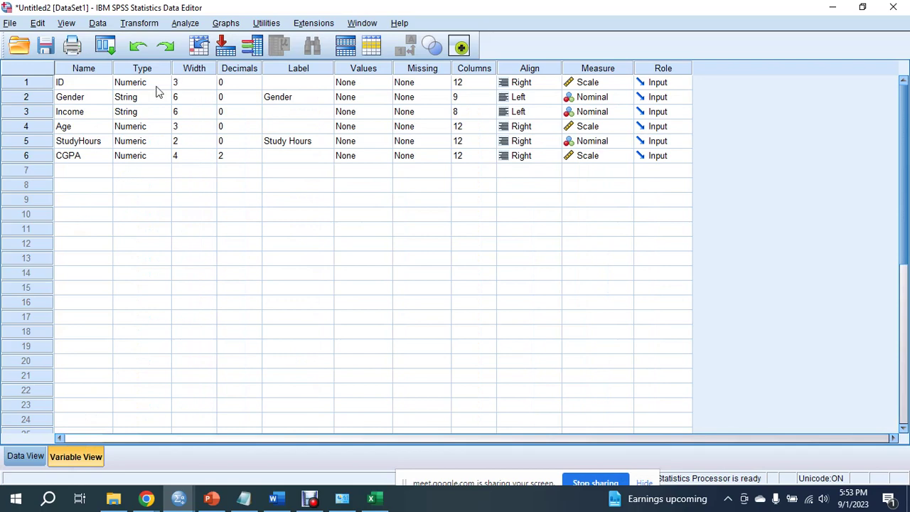
click(28, 82)
click(107, 99)
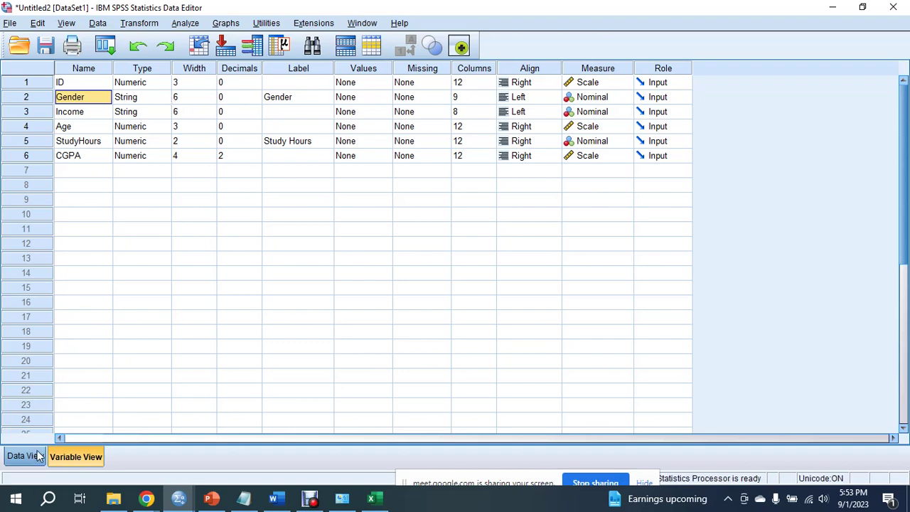
click(15, 455)
click(171, 103)
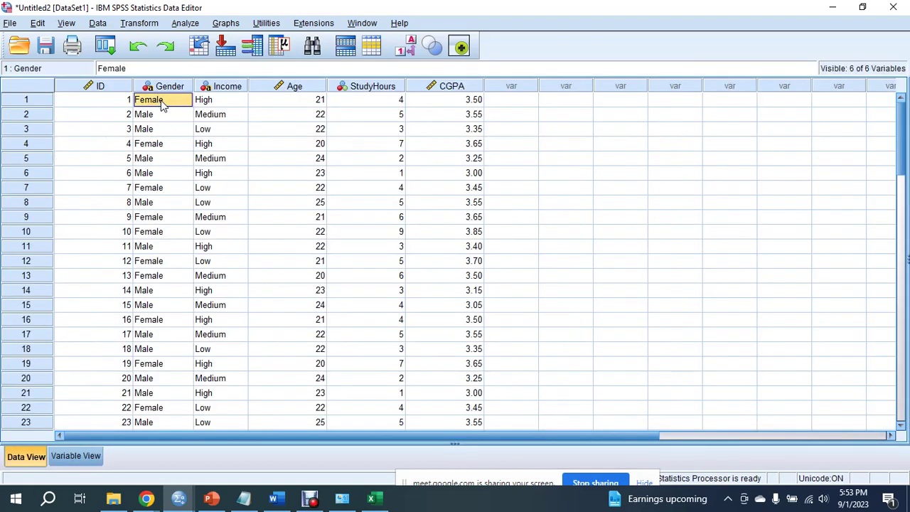
click(76, 456)
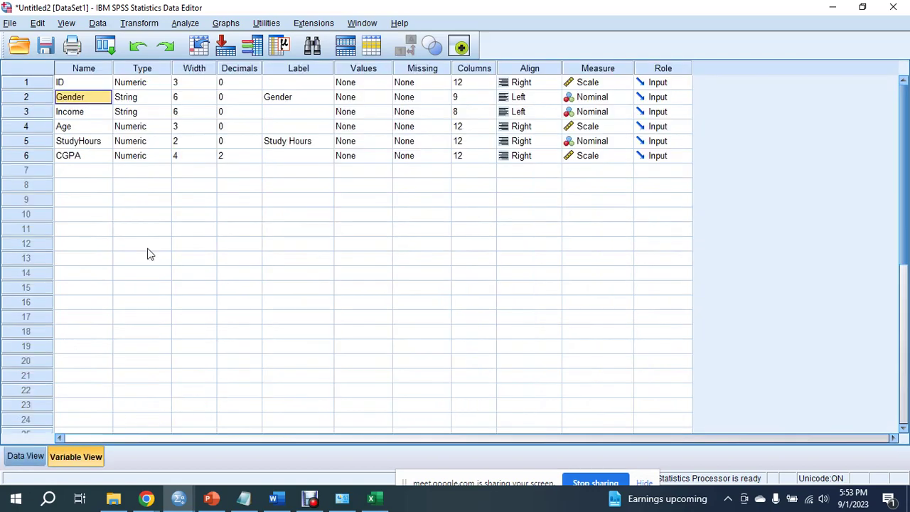
click(141, 101)
click(85, 114)
key(Tab)
click(27, 456)
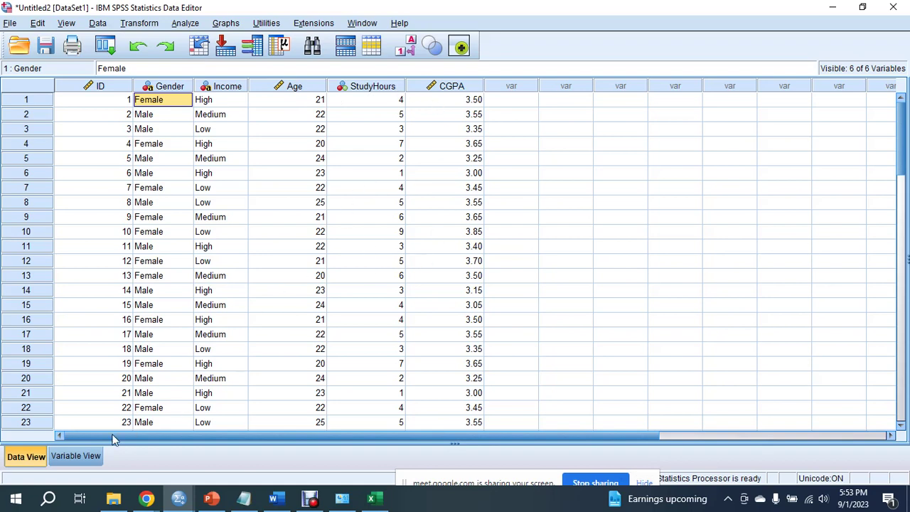
Inspect the Variable Type options for Age, close them without a change, and return to the data values.
key(ctrl+t)
click(160, 128)
click(165, 126)
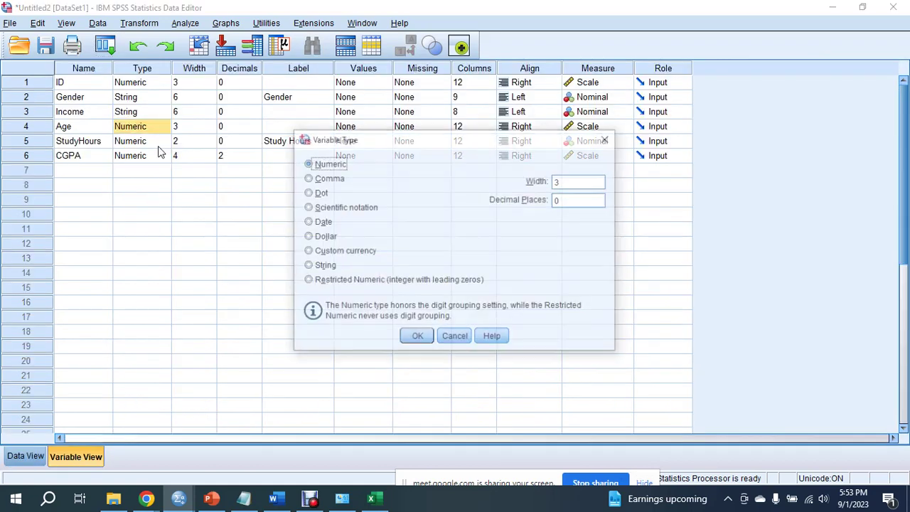
click(608, 139)
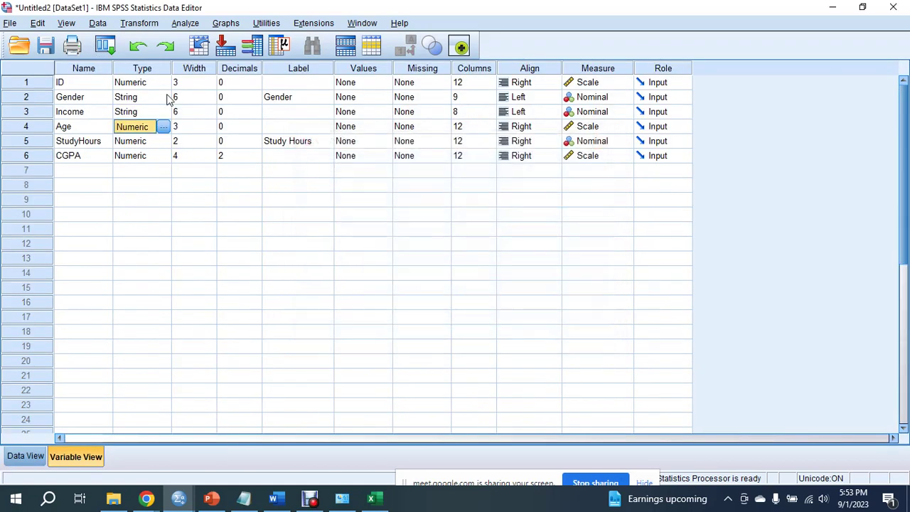
click(26, 97)
click(36, 455)
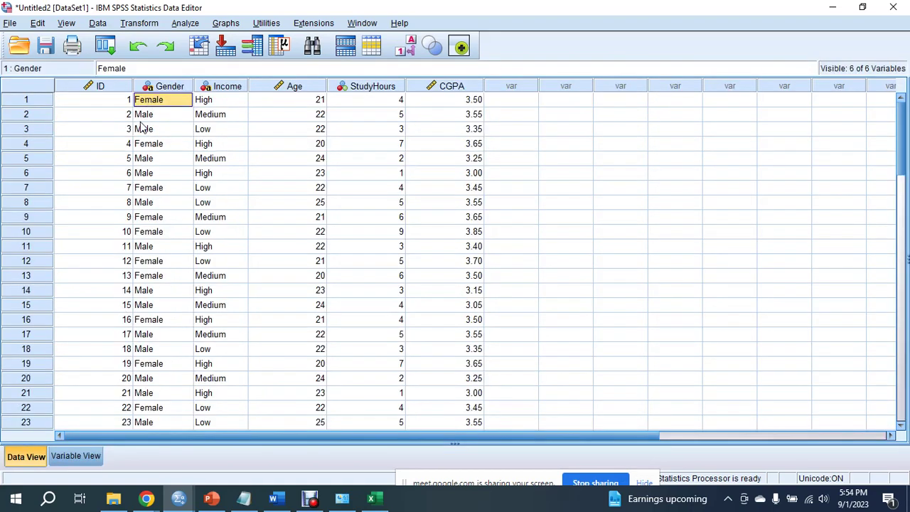
Start Recode into Same Variables and choose Gender as the variable to recode.
click(146, 23)
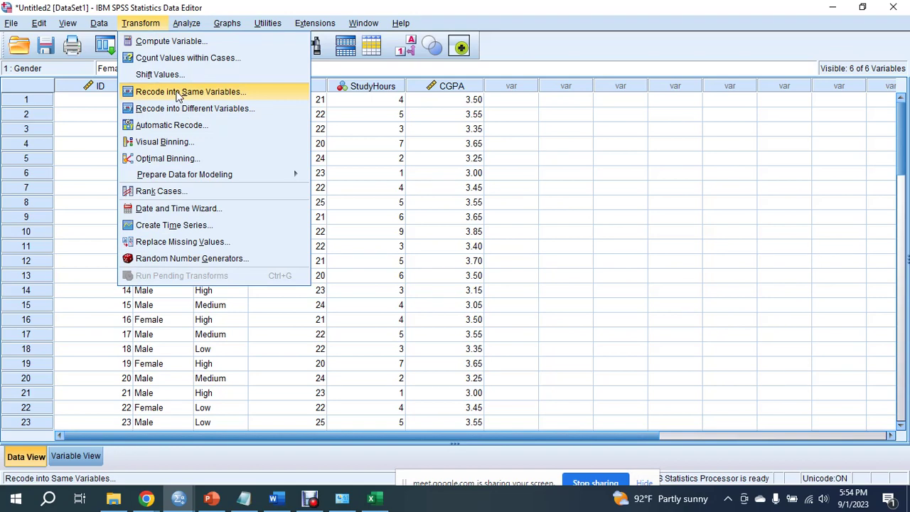
click(450, 161)
click(161, 86)
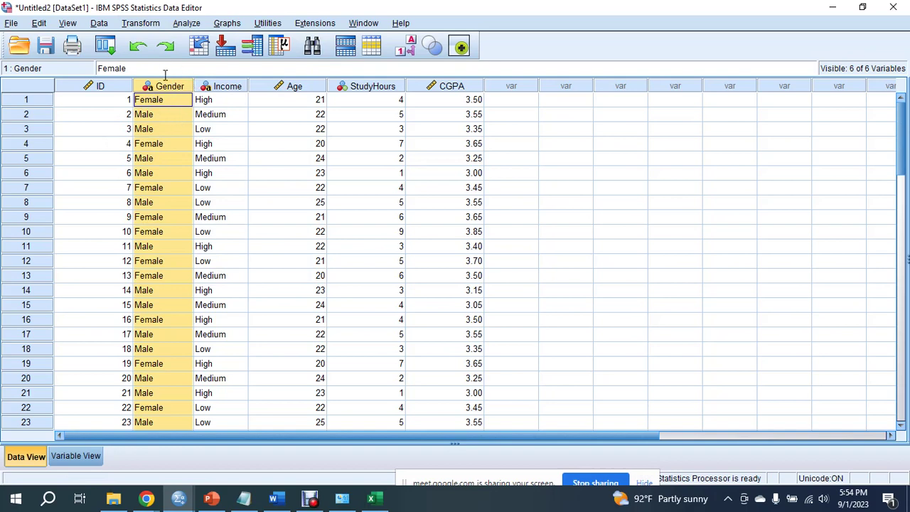
click(142, 23)
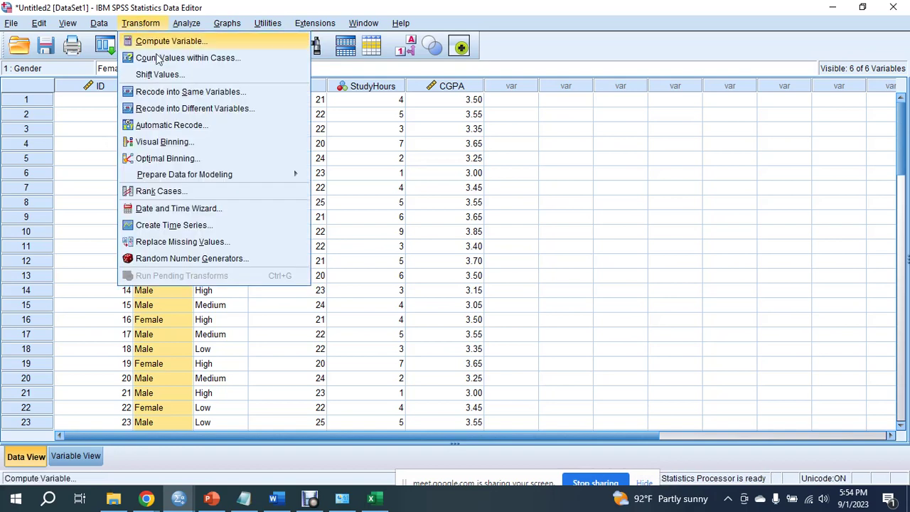
click(163, 95)
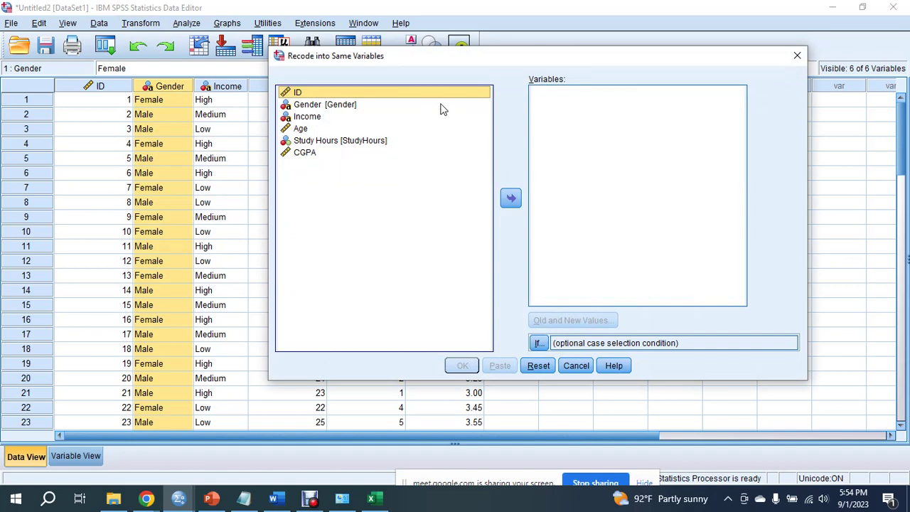
click(359, 106)
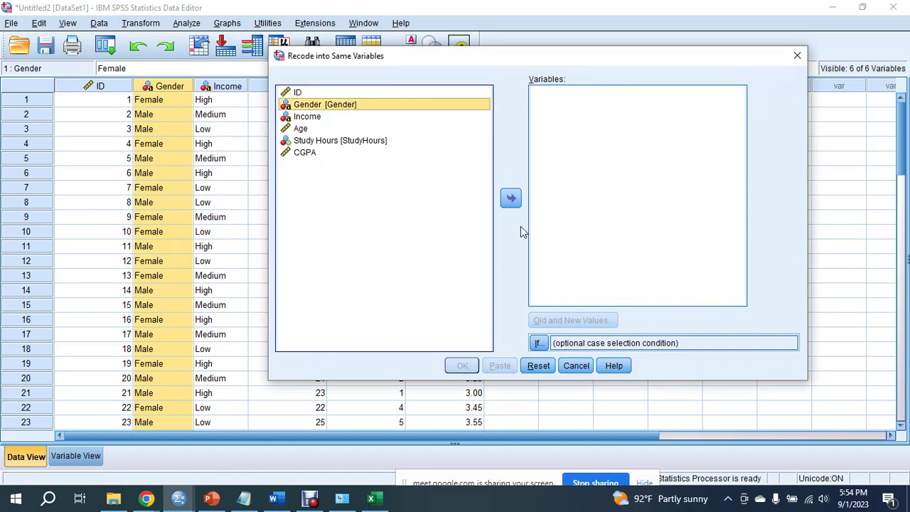
click(510, 200)
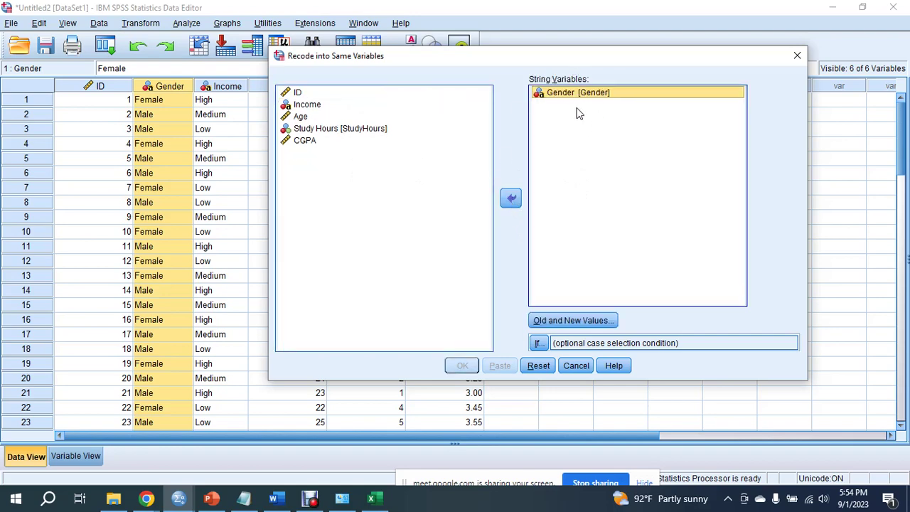
Define the old and new values for Gender, recoding Male as 1 and Female as 2.
click(569, 320)
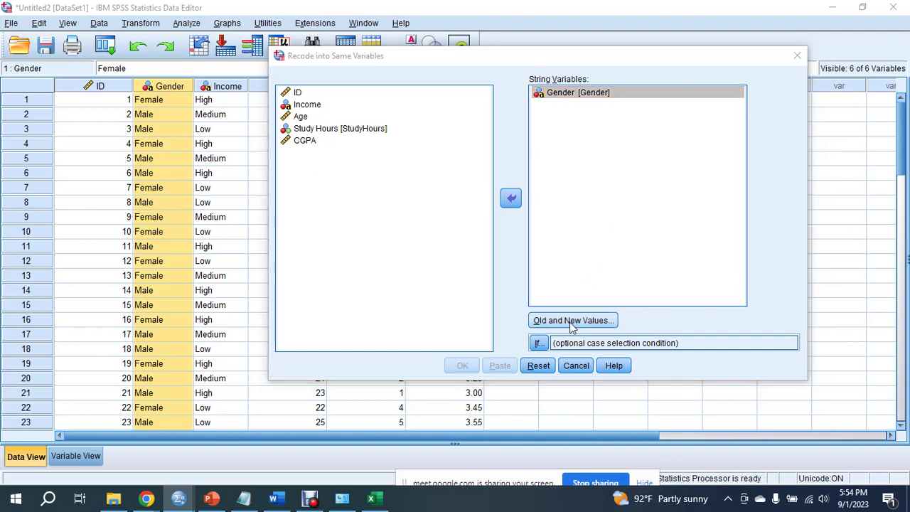
click(390, 142)
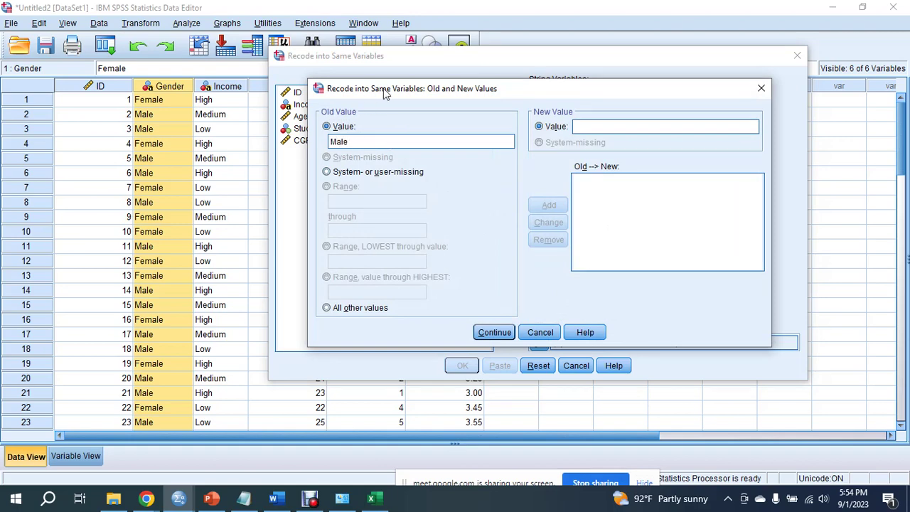
click(607, 129)
text(1)
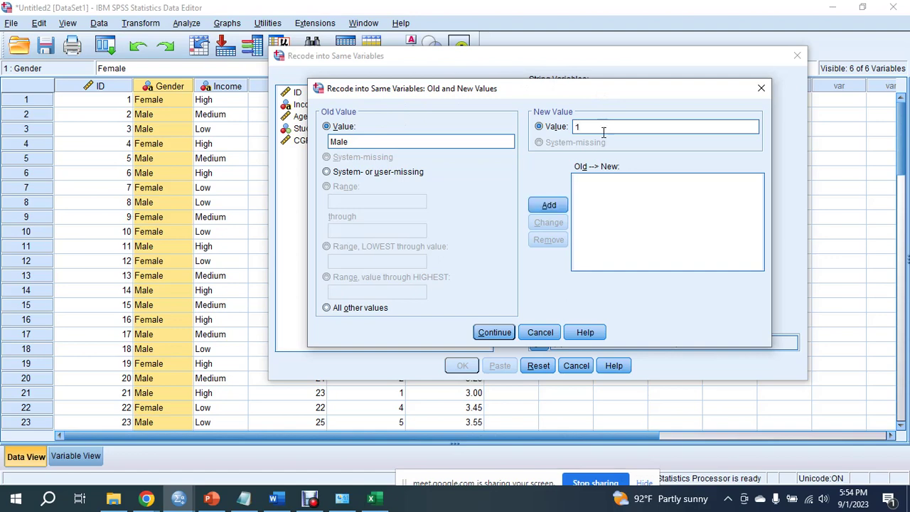
click(548, 204)
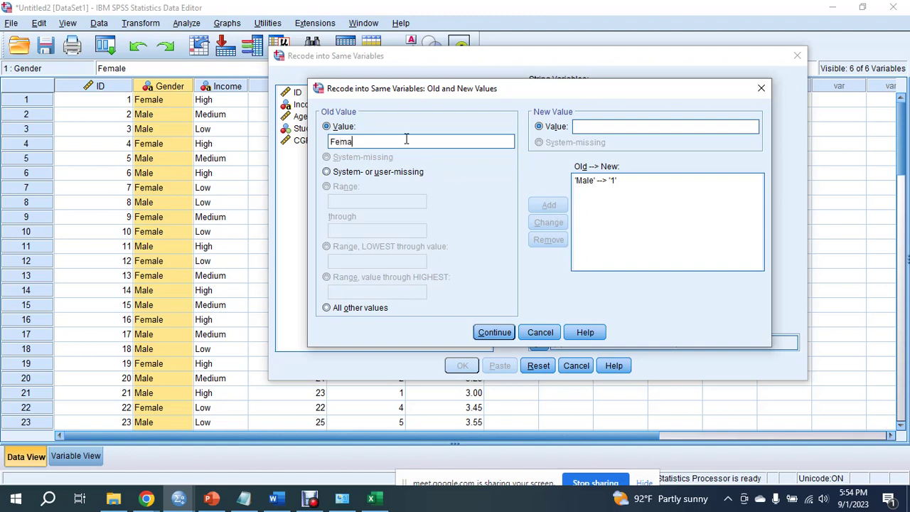
click(608, 127)
text(2)
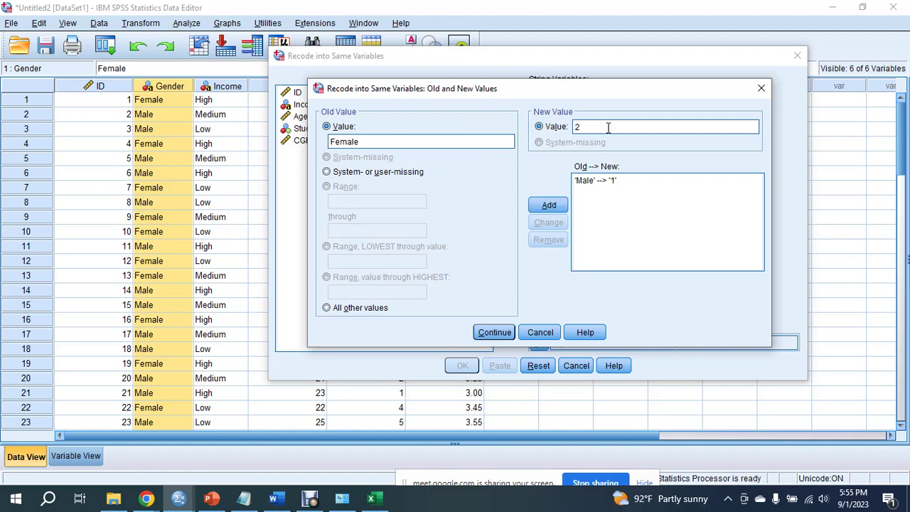
click(557, 207)
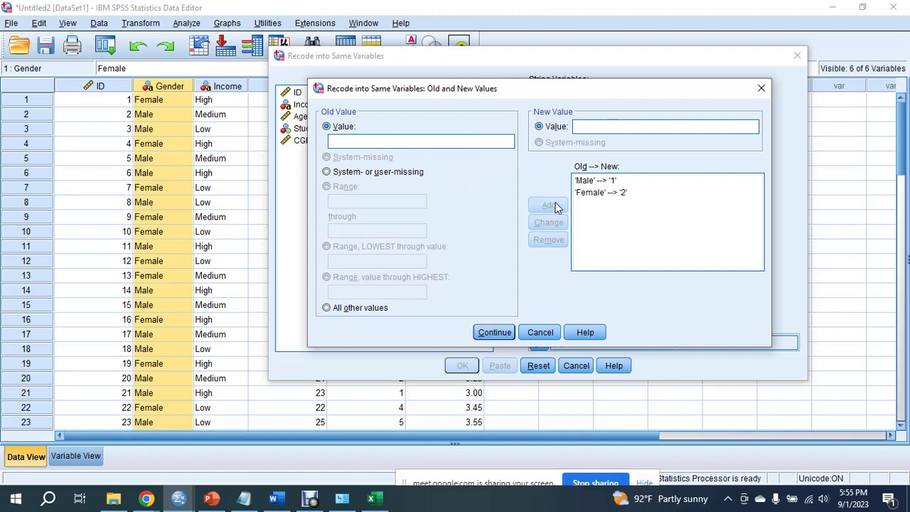
Run the Gender recode, view its output log, and return to the data editor.
click(494, 333)
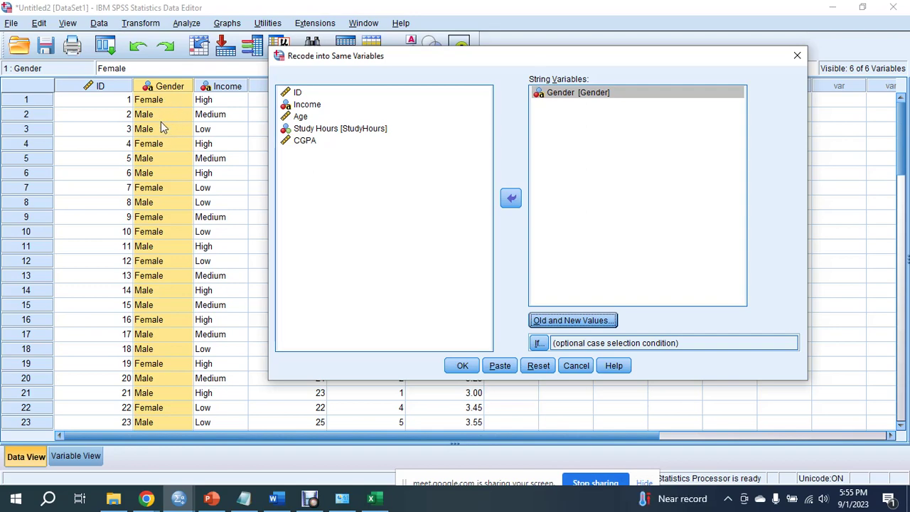
click(462, 365)
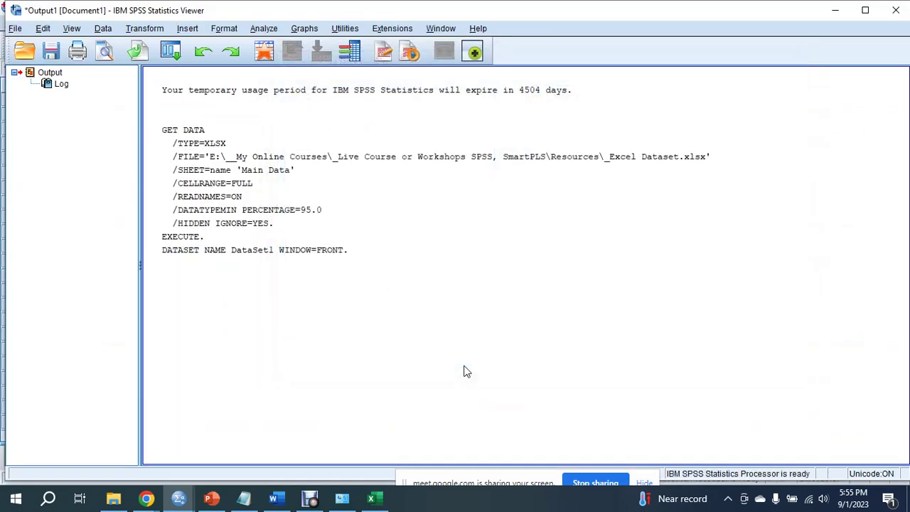
click(264, 268)
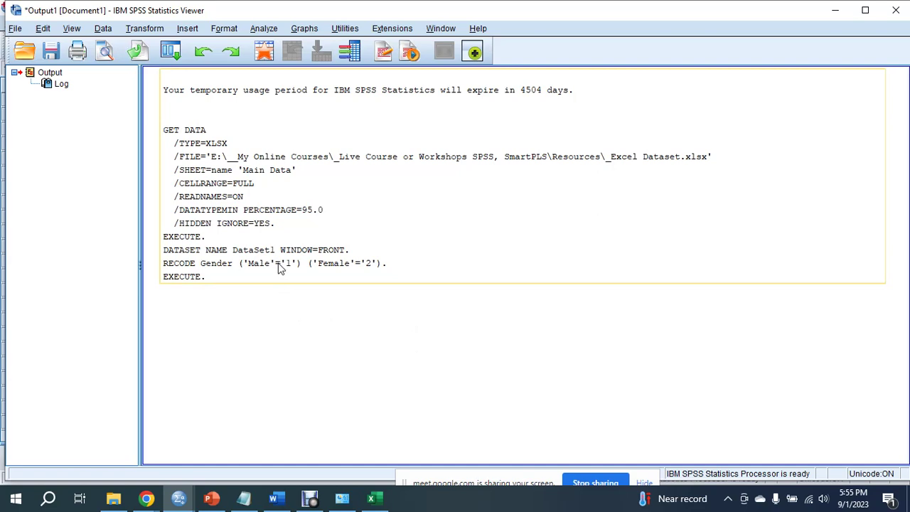
click(835, 10)
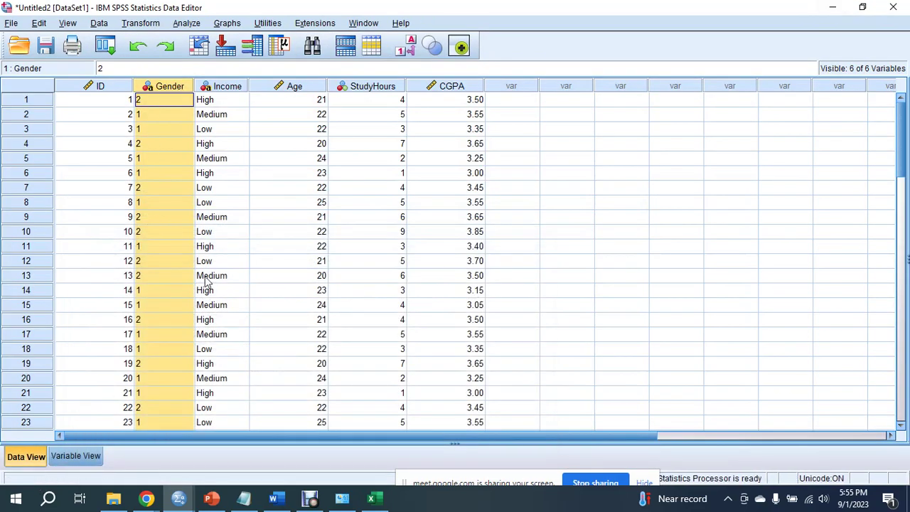
Examine the recoded Gender values through the rows of the dataset.
click(160, 99)
click(165, 128)
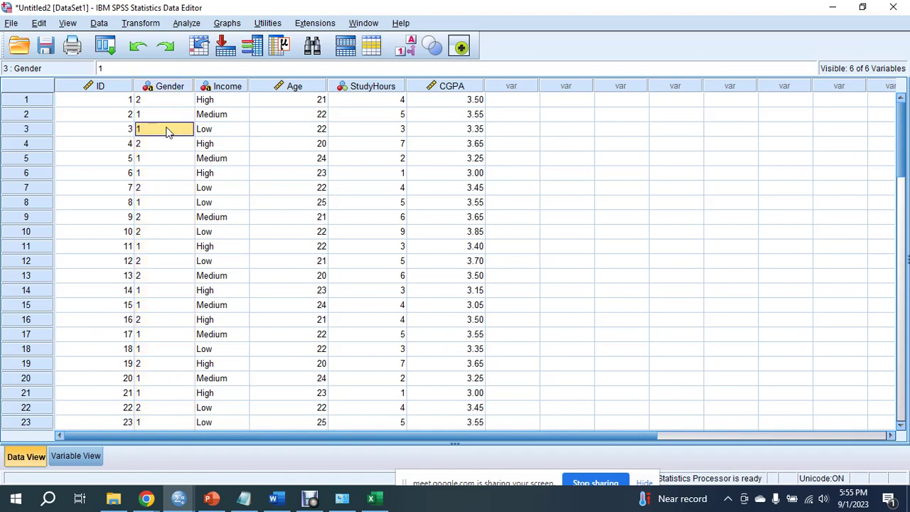
scroll(166, 126, down, 3)
scroll(166, 238, down, 12)
scroll(169, 235, up, 10)
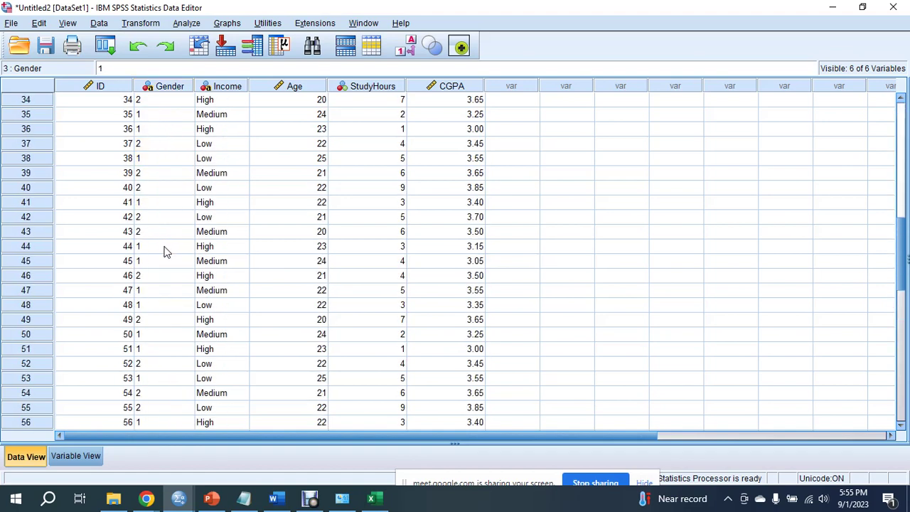
scroll(167, 234, up, 5)
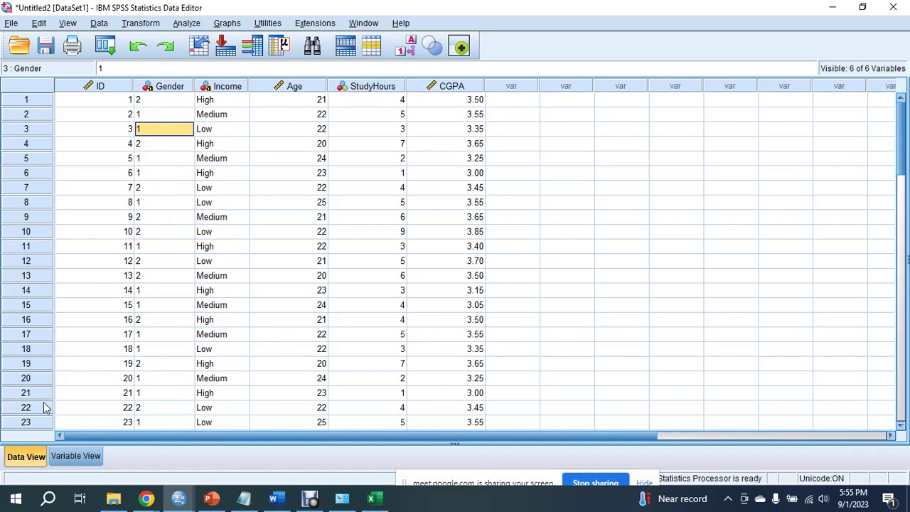
Set the Gender variable's type to Numeric and review the variable's data and definition.
click(80, 466)
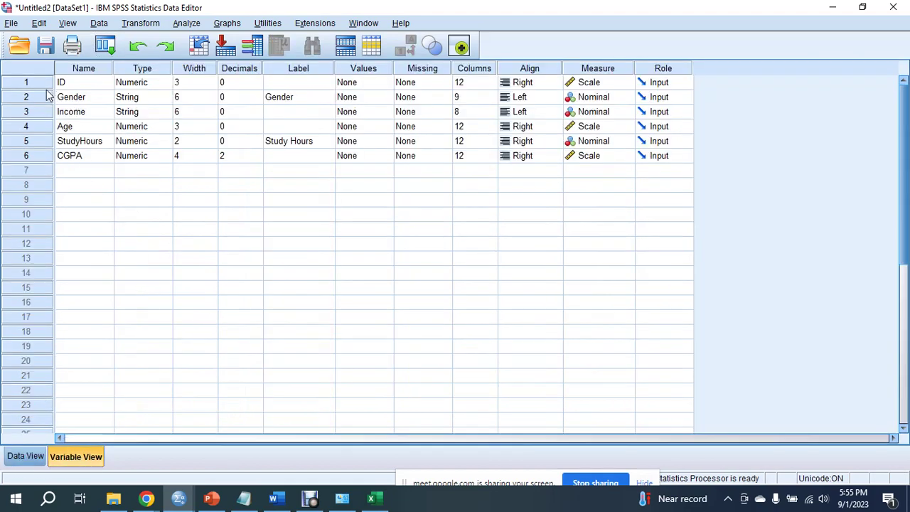
double_click(171, 103)
click(323, 165)
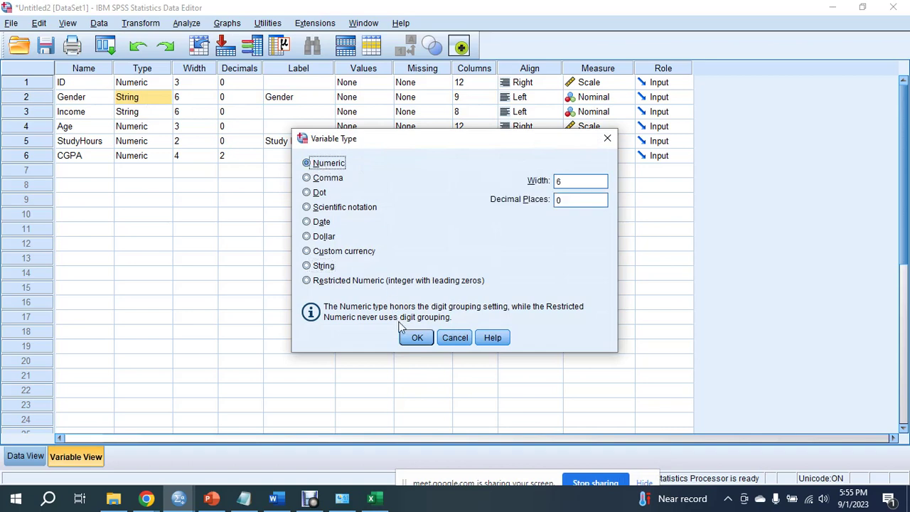
click(417, 337)
click(25, 456)
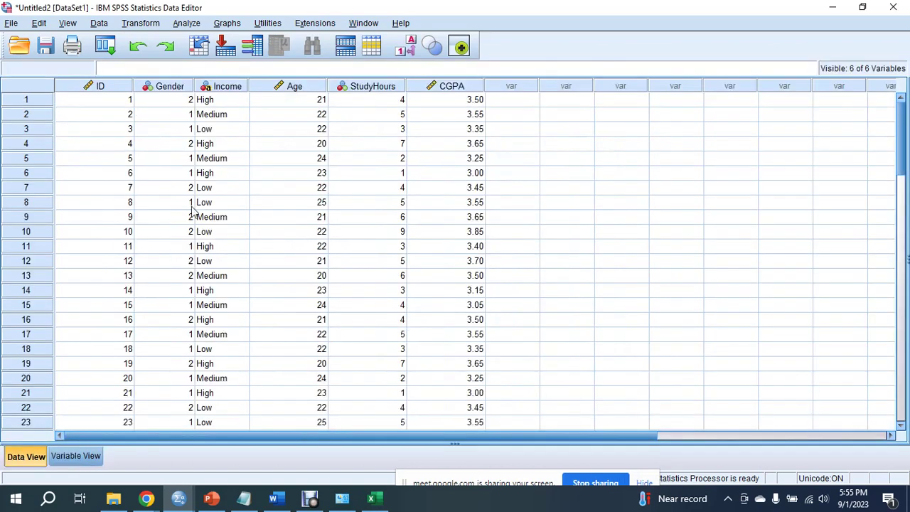
click(87, 454)
click(61, 99)
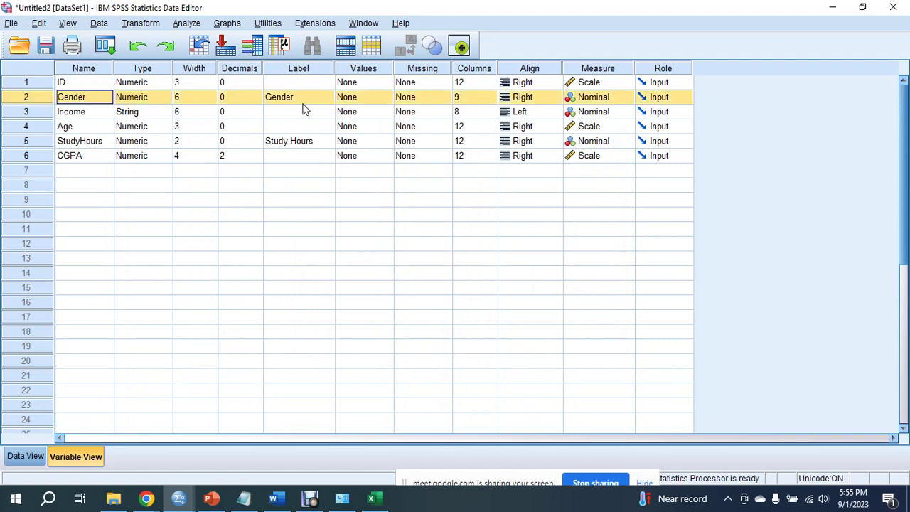
Define value labels for the Gender variable, with 1 as Male and 2 as Female.
click(380, 70)
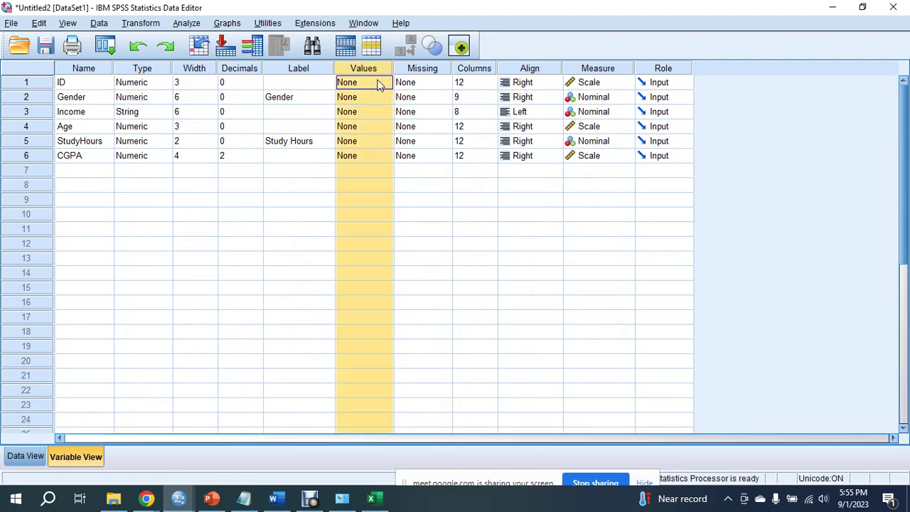
click(271, 98)
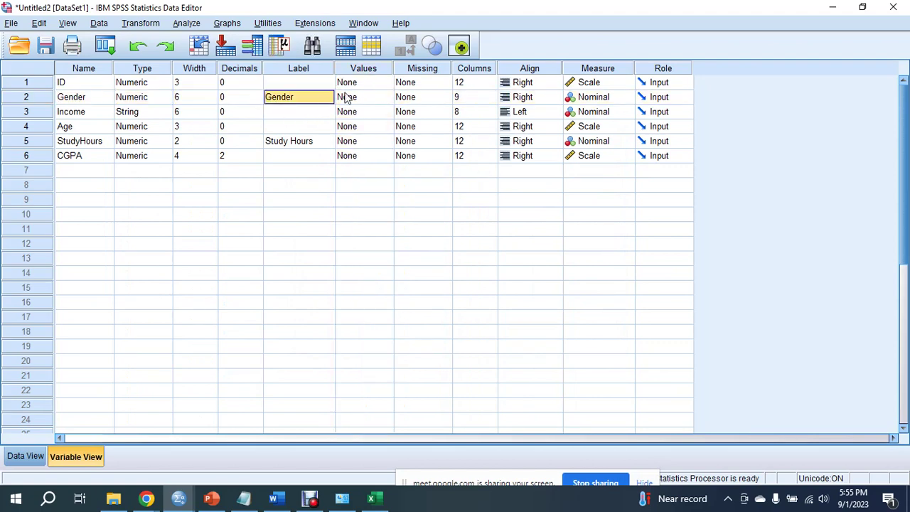
click(384, 98)
click(388, 97)
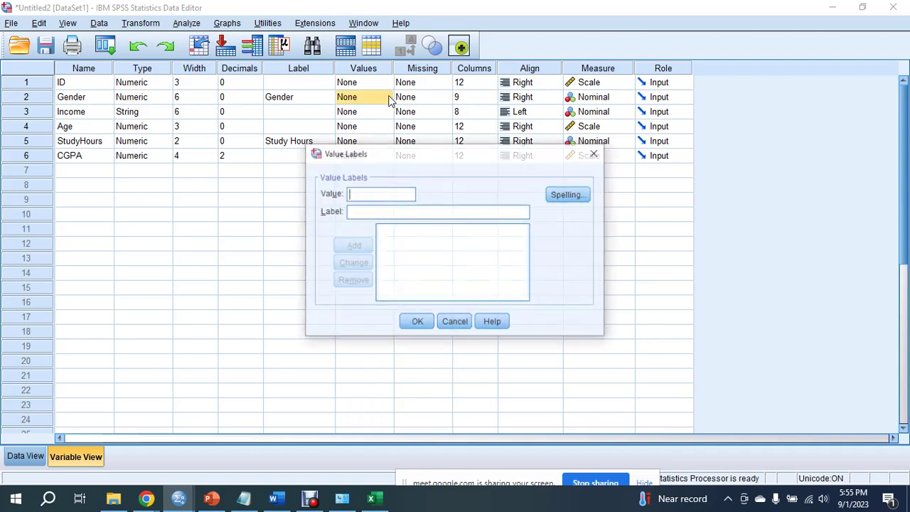
text(1)
click(379, 215)
text(Mal)
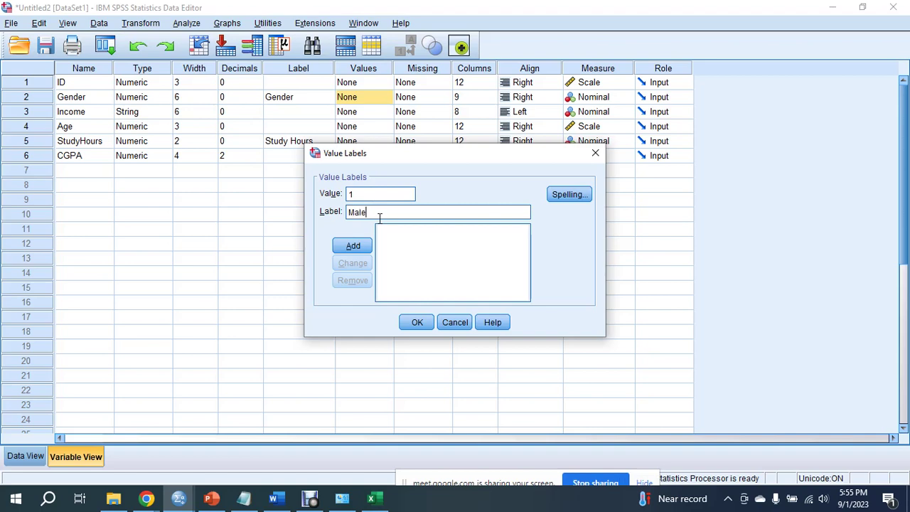
text(e)
click(350, 245)
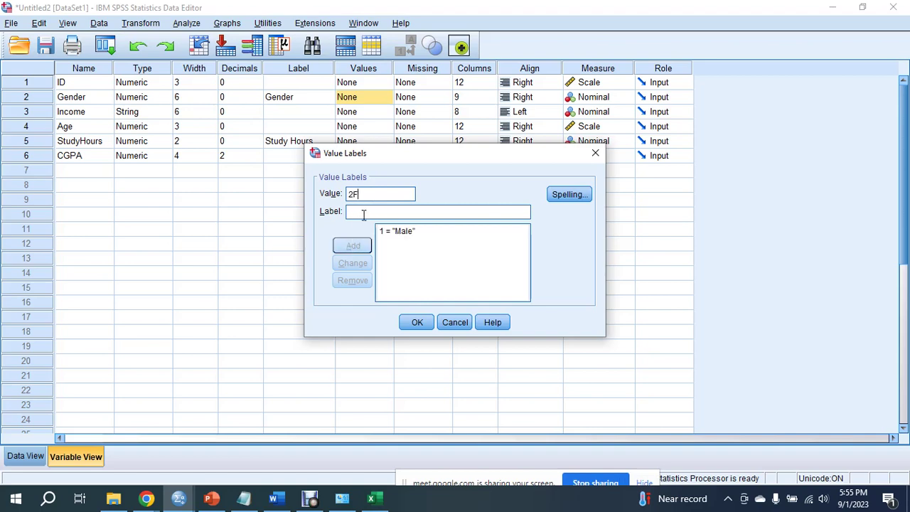
text(Female)
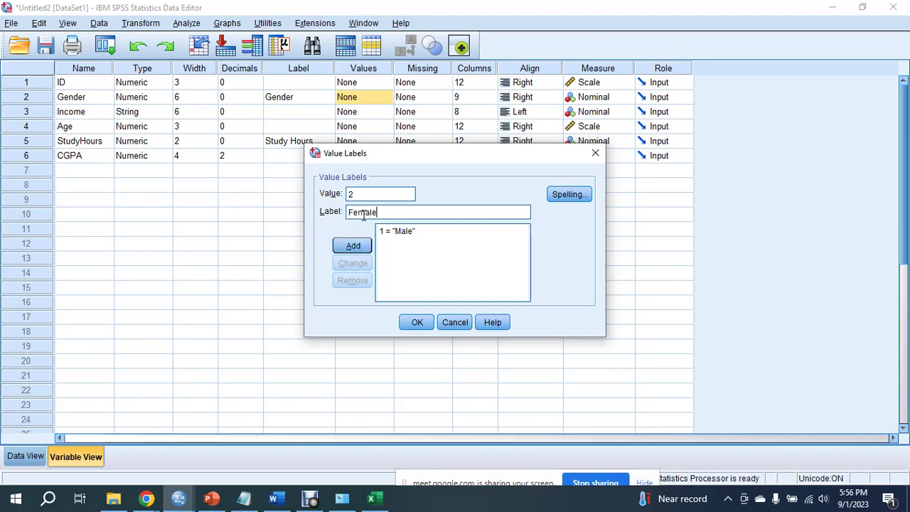
click(351, 244)
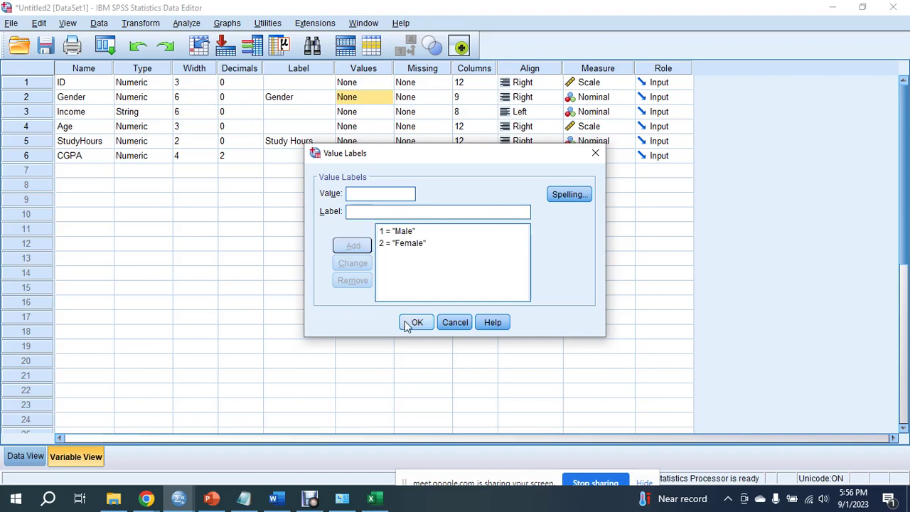
click(412, 322)
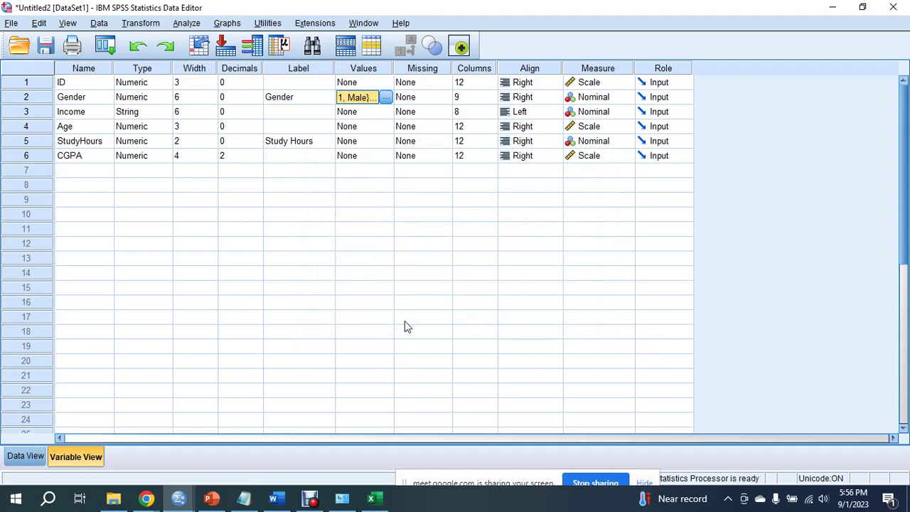
Compare the Gender column in the data rows with value labels shown and hidden, ending with the numeric codes displayed.
click(27, 456)
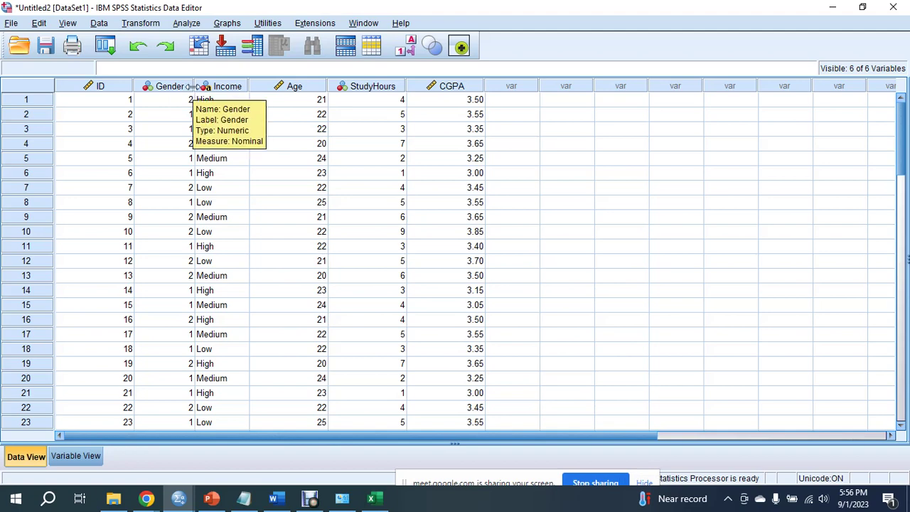
click(410, 53)
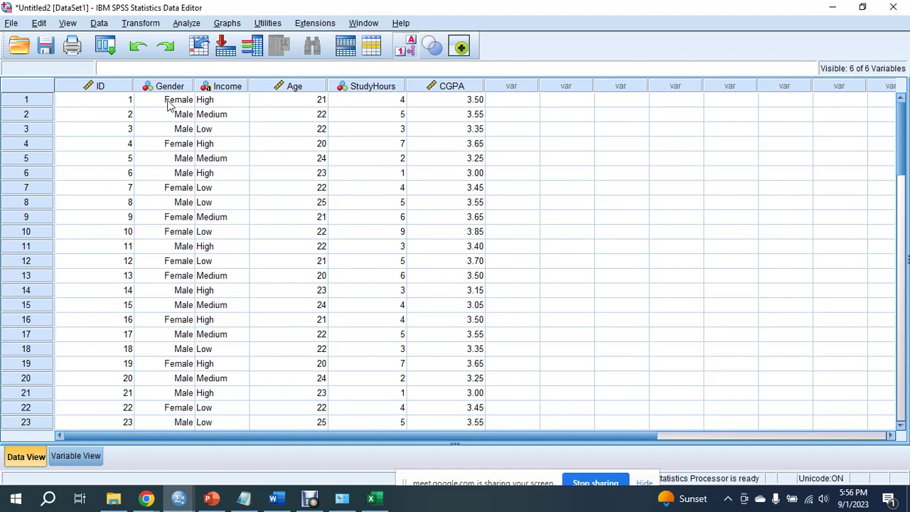
click(409, 54)
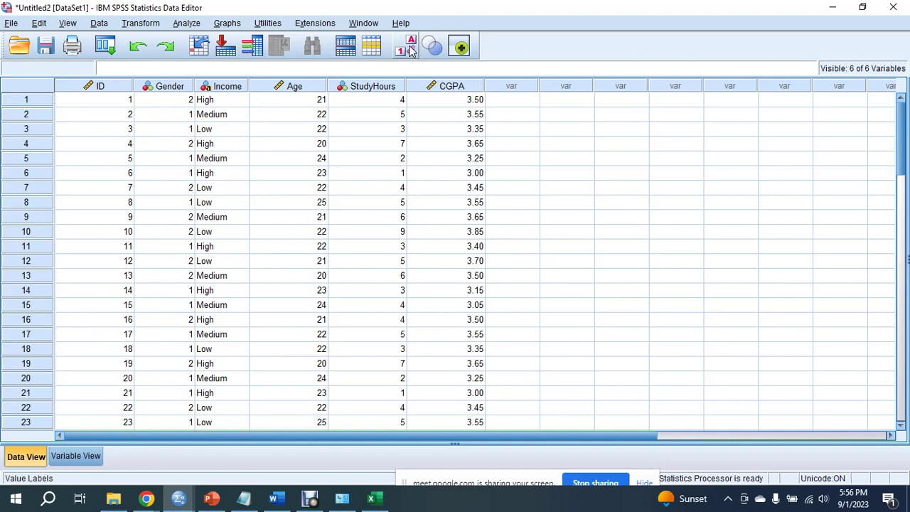
click(410, 53)
click(410, 51)
click(410, 52)
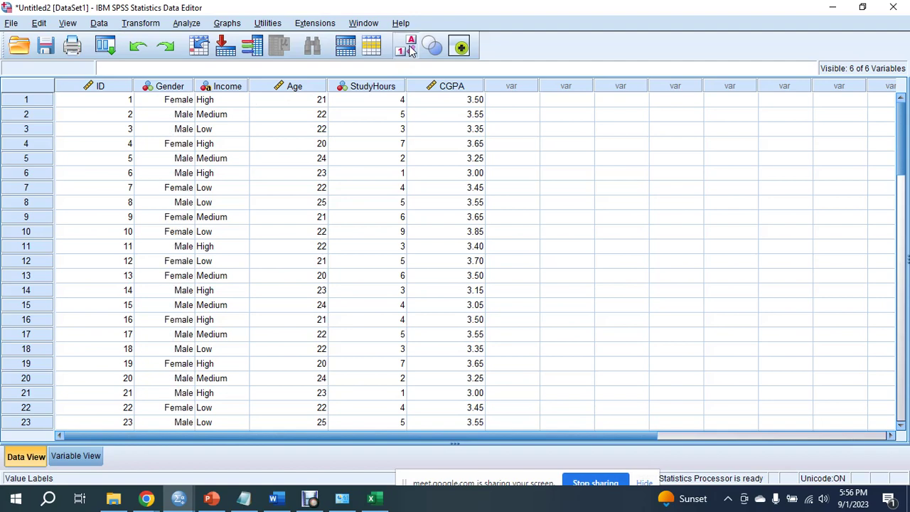
click(408, 49)
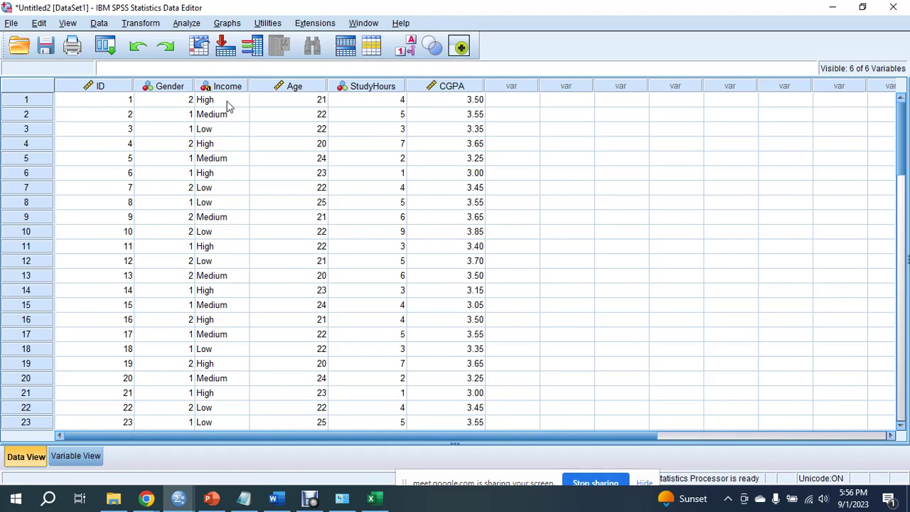
Set up a Recode into Same Variables for Income, taking Gender out of the variables to recode.
click(147, 24)
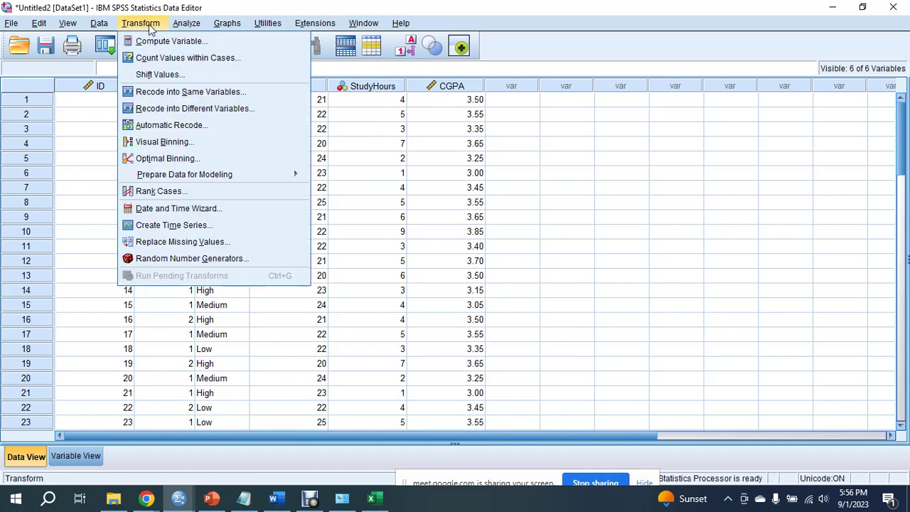
click(211, 98)
click(619, 96)
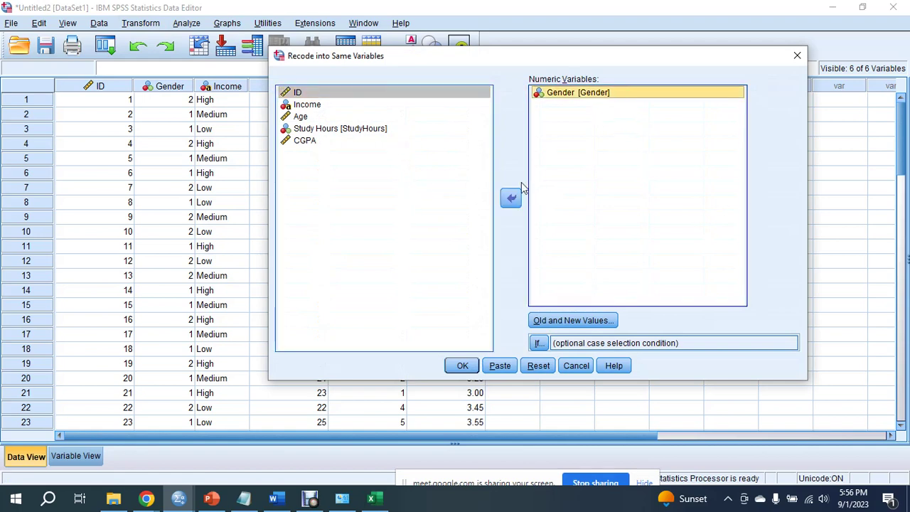
click(511, 199)
key(Down)
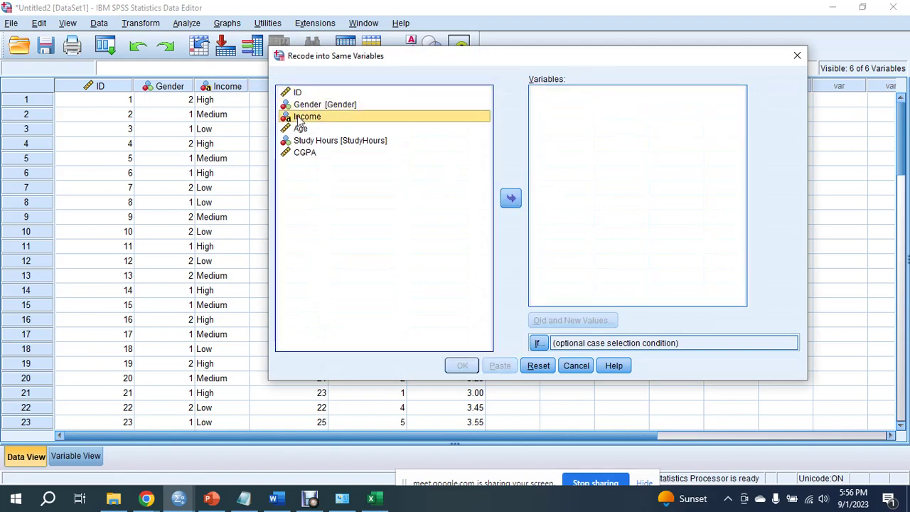
click(509, 200)
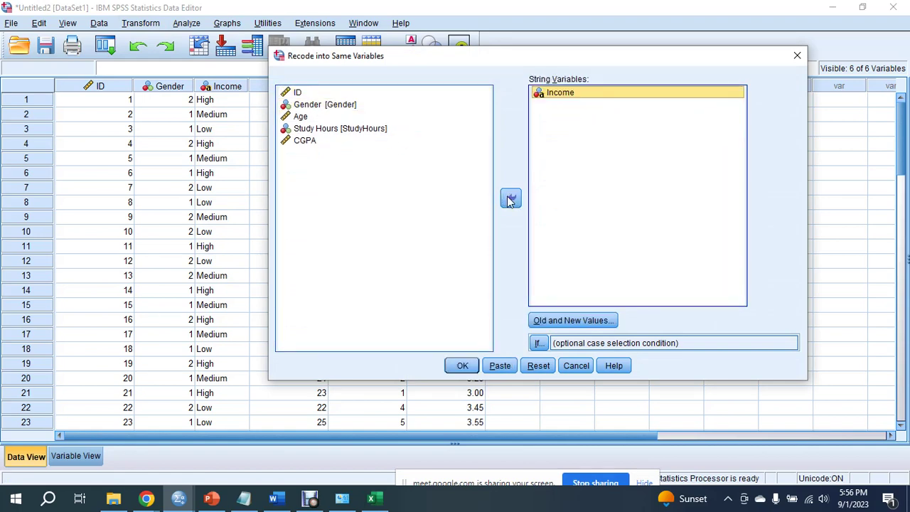
Remove the leftover Male and Female mappings from the recode's old and new values.
click(562, 320)
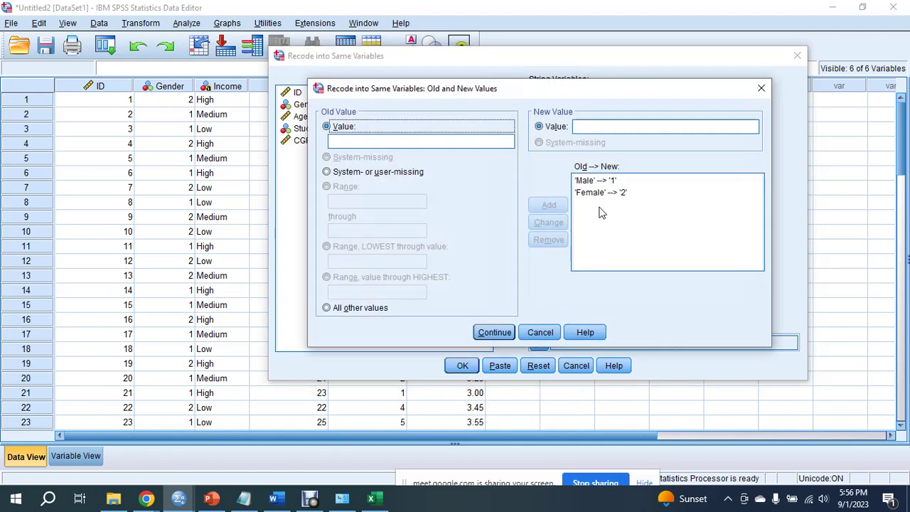
click(597, 182)
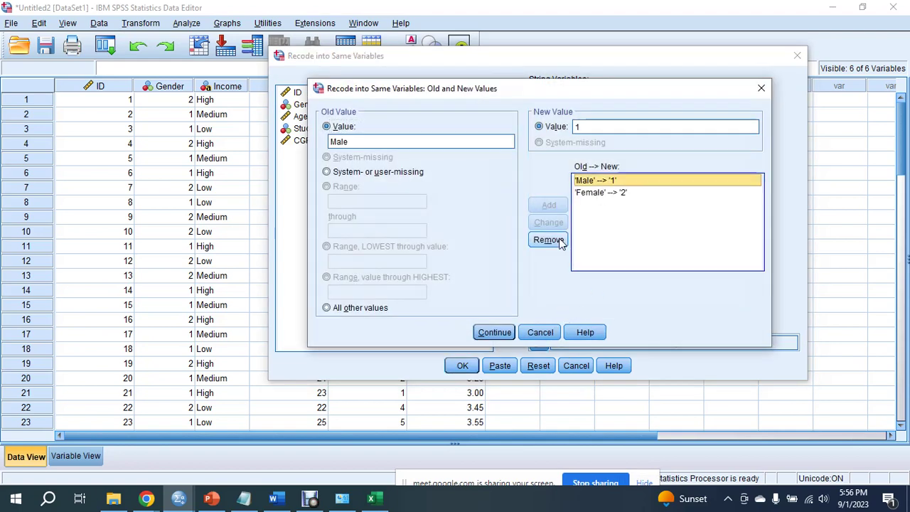
click(560, 242)
click(595, 182)
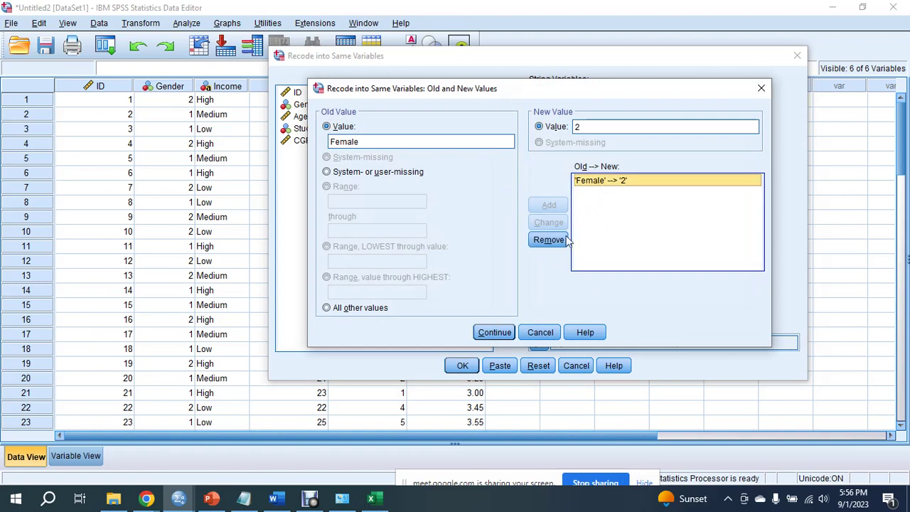
click(558, 242)
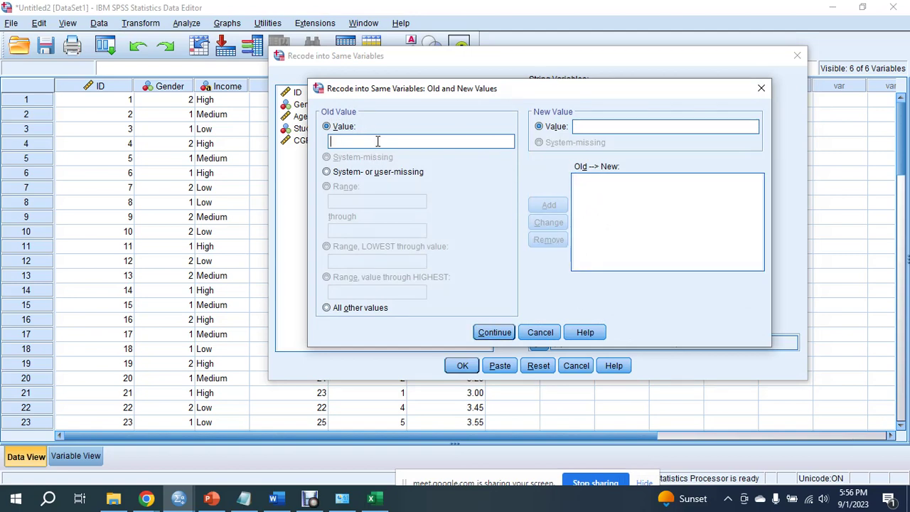
Add a mapping that recodes the old Income value Low as 1.
key(Tab)
key(Tab)
text(1)
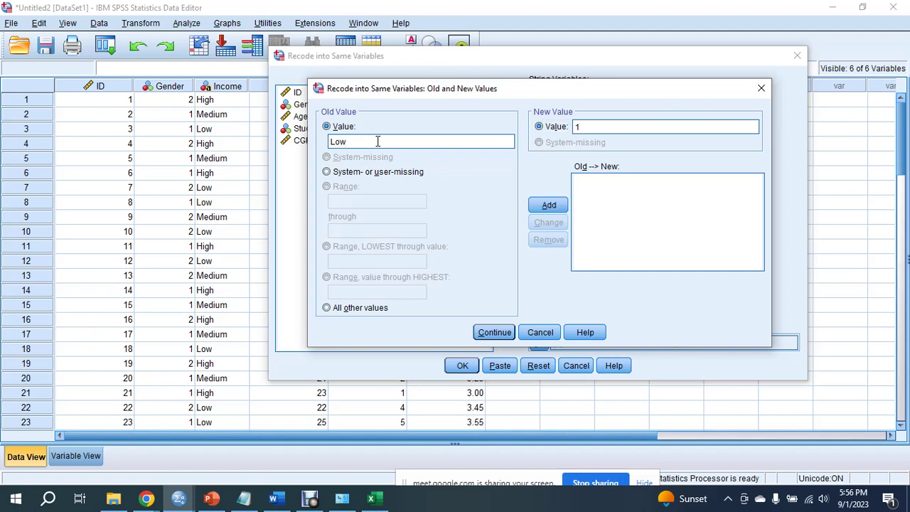
key(Return)
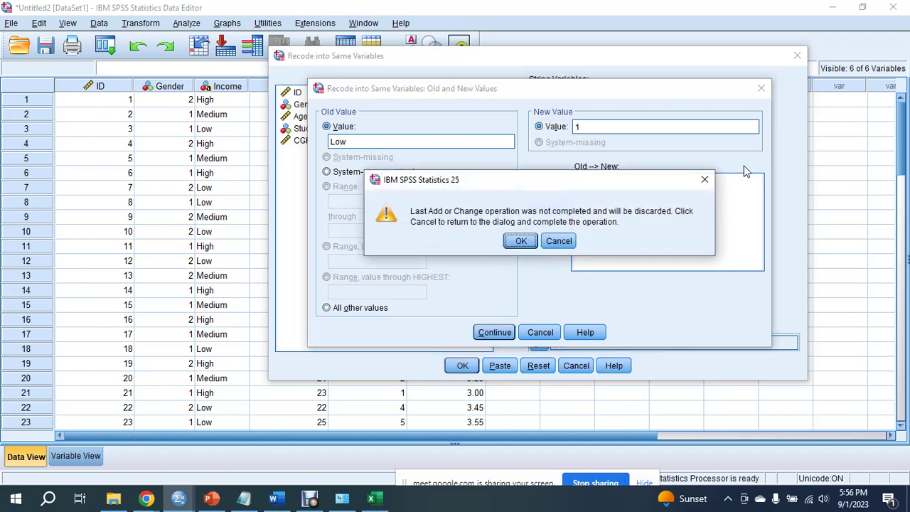
click(698, 185)
click(548, 206)
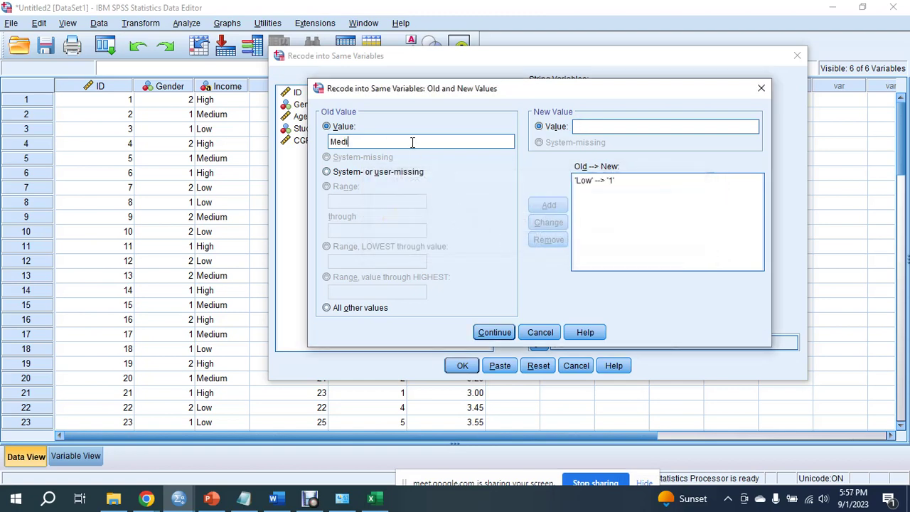
Add mappings recoding Medium as 2 and High as 3, and accept the old and new values.
click(635, 126)
text(2)
click(544, 202)
click(621, 128)
text(3)
click(548, 205)
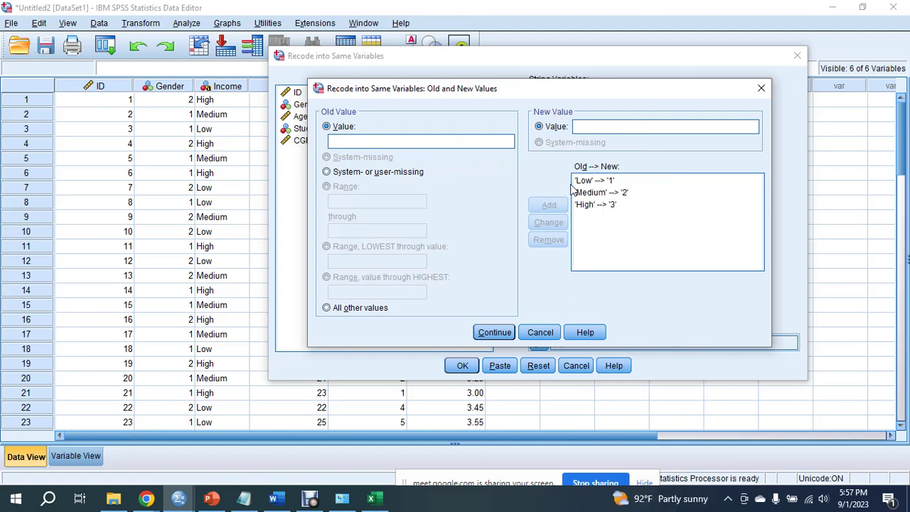
click(495, 332)
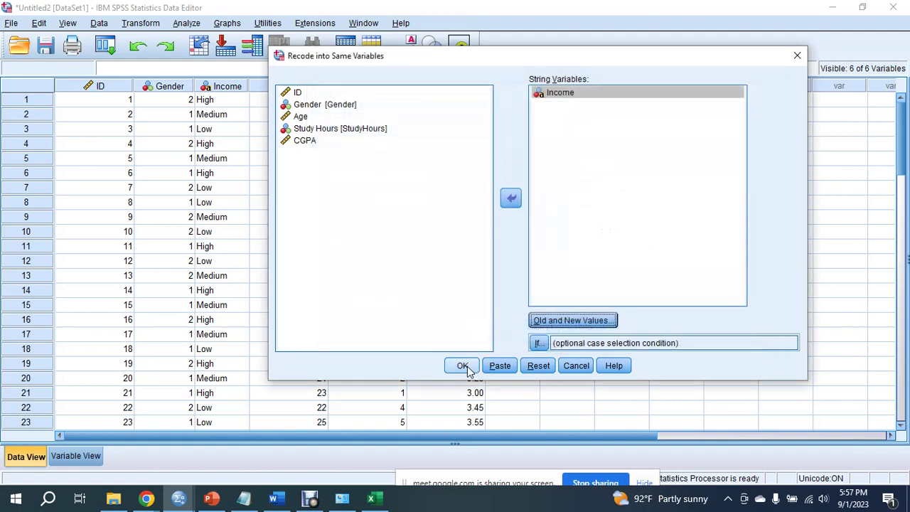
Run the Income recode and check the recoded Income values through the rows of the dataset.
click(463, 367)
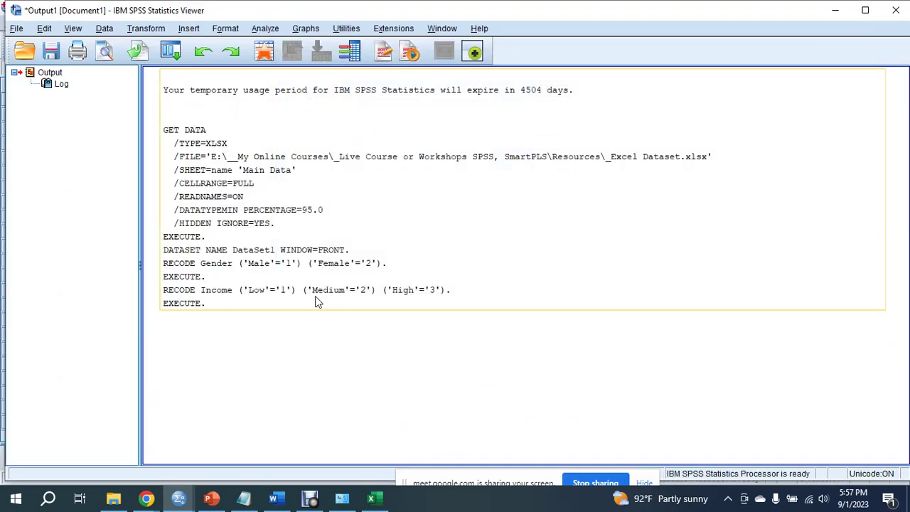
click(837, 12)
click(215, 87)
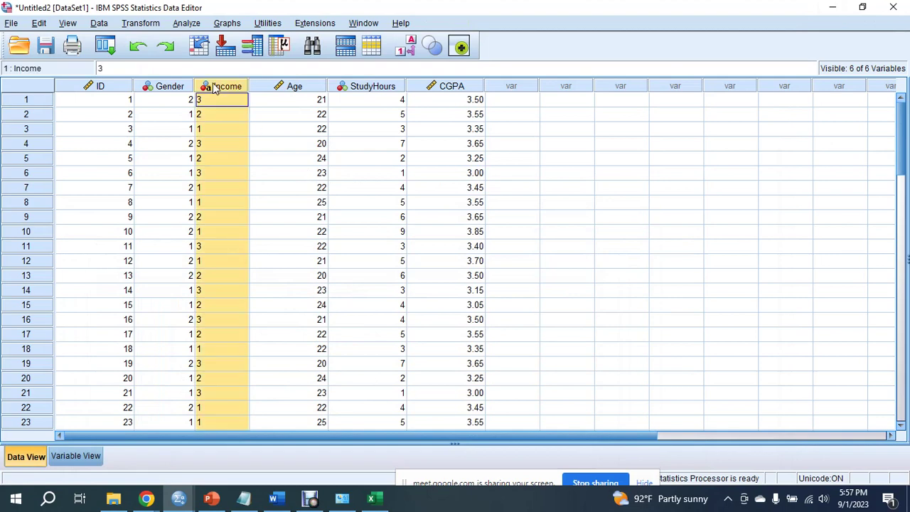
scroll(217, 260, down, 17)
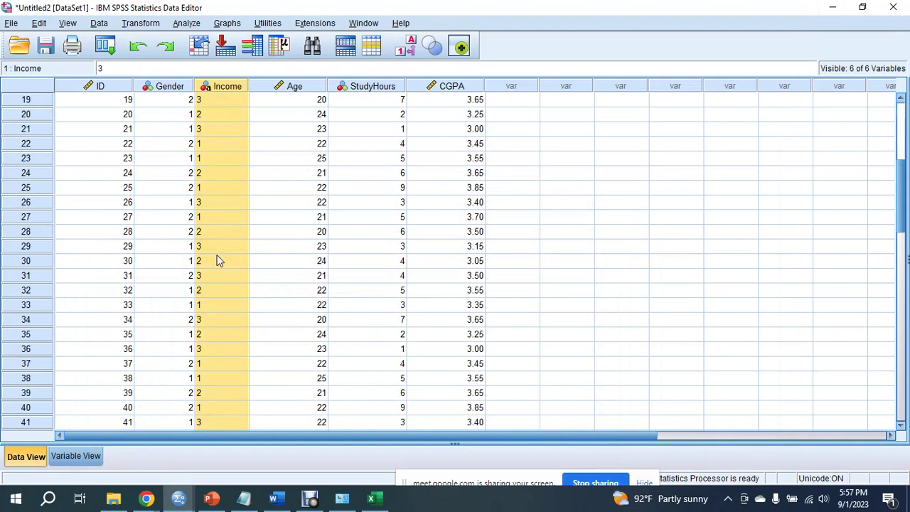
scroll(216, 262, up, 17)
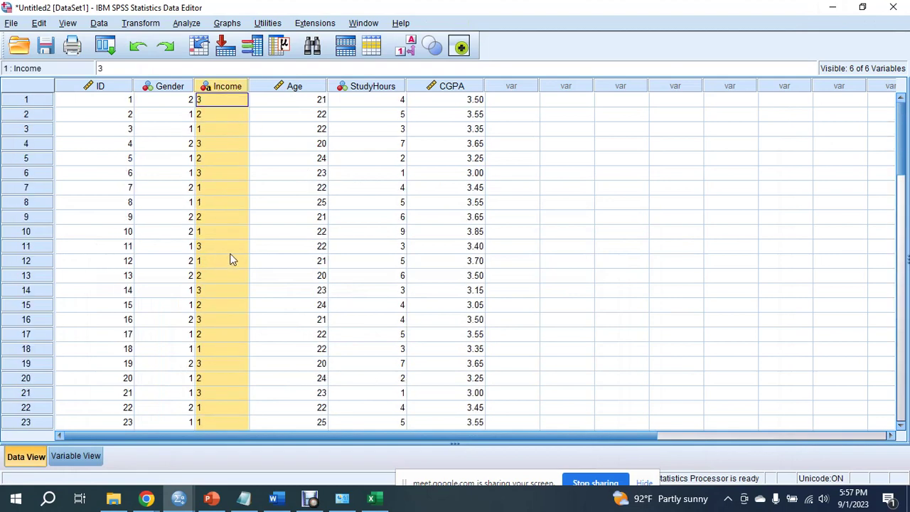
Change the Income variable's type to Numeric in the variable definitions.
click(76, 456)
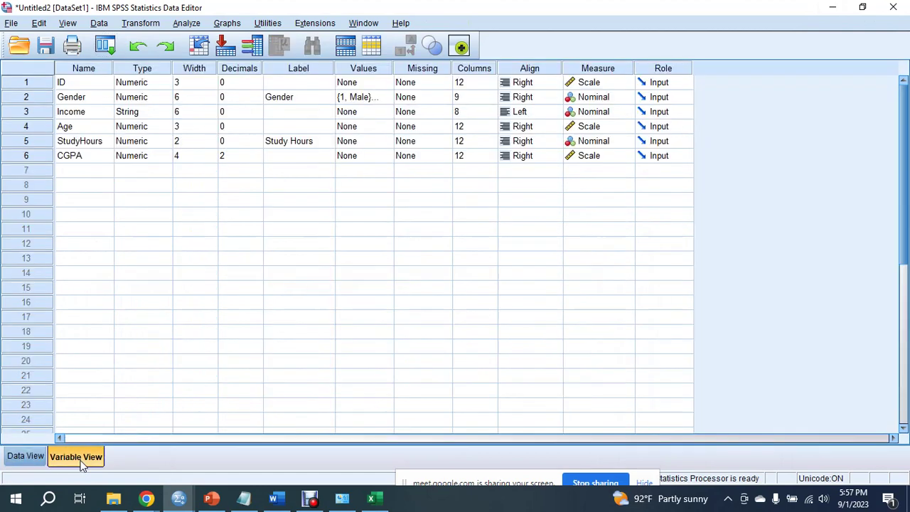
click(40, 114)
click(163, 114)
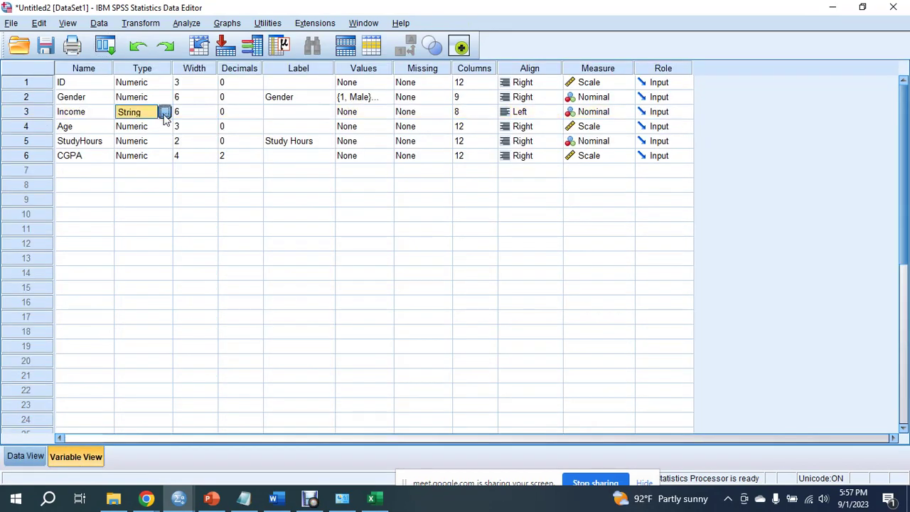
click(163, 114)
click(320, 168)
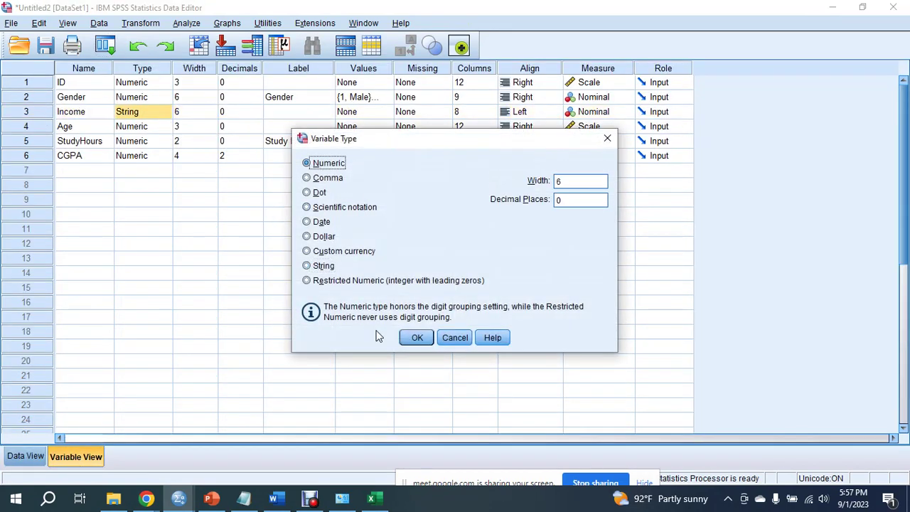
click(415, 339)
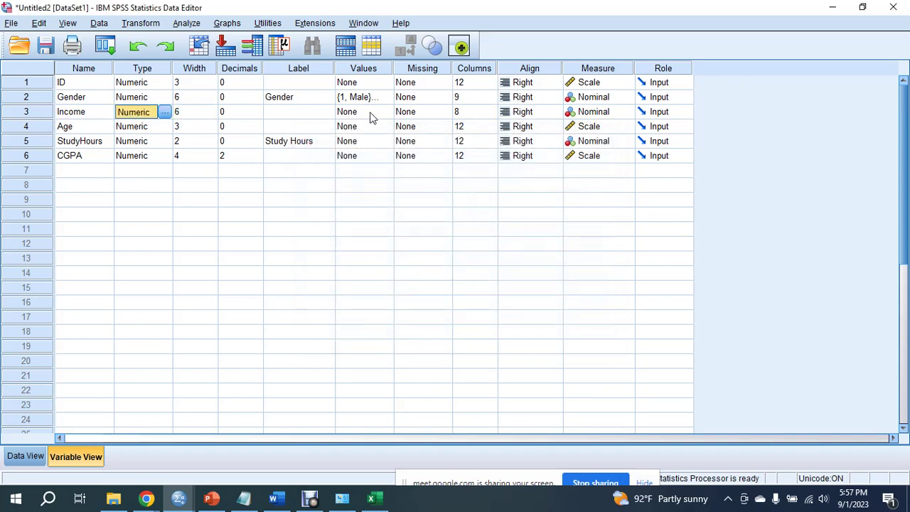
Open the value labels of the Income variable and label value 1 as Low.
click(392, 114)
click(388, 112)
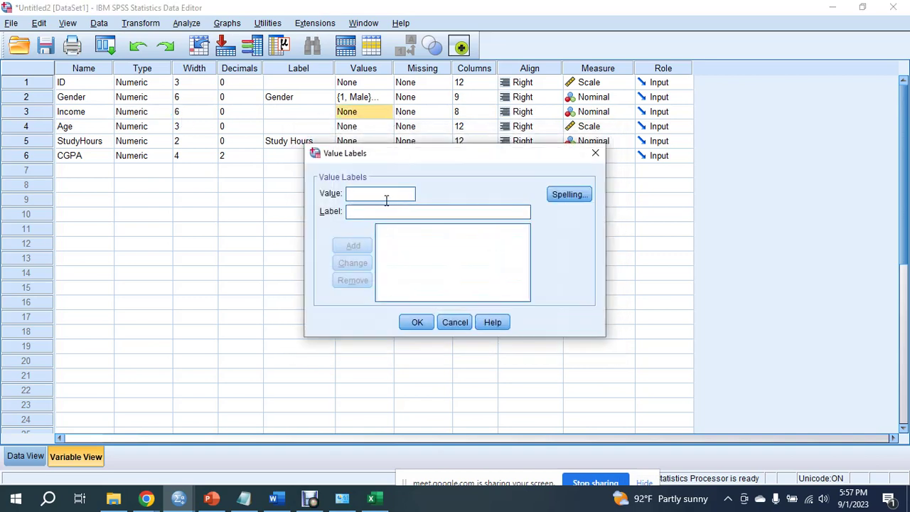
text(1)
text(Low)
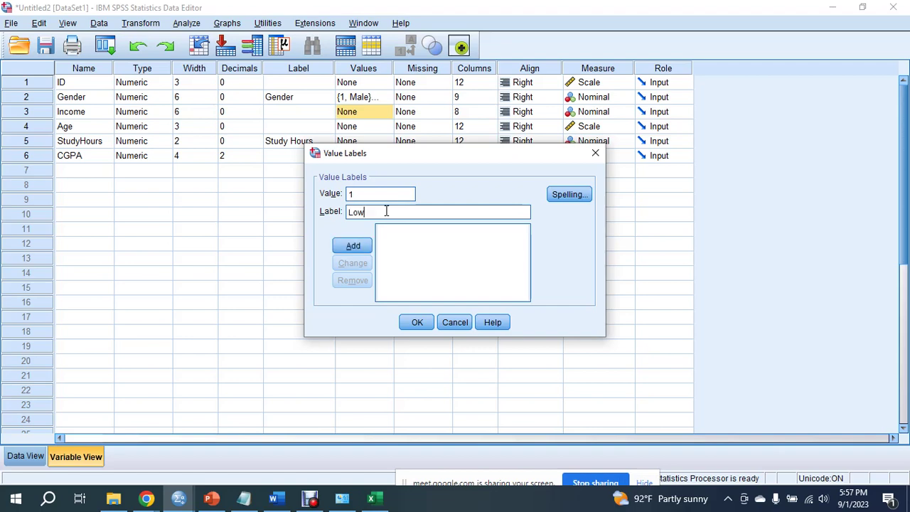
click(338, 245)
Label Income value 2 as Medium and value 3 as High, and accept the value labels.
text(2)
click(389, 215)
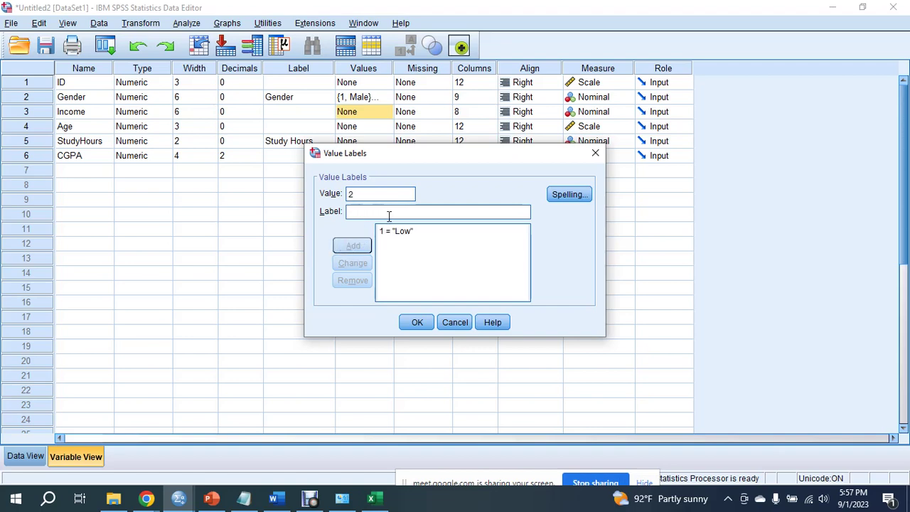
text(Medium)
click(354, 245)
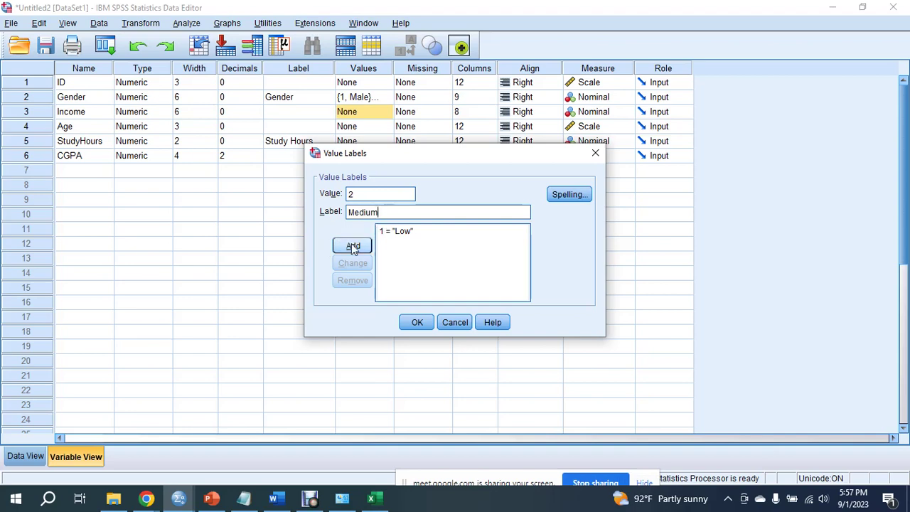
text(3)
click(374, 211)
text(H)
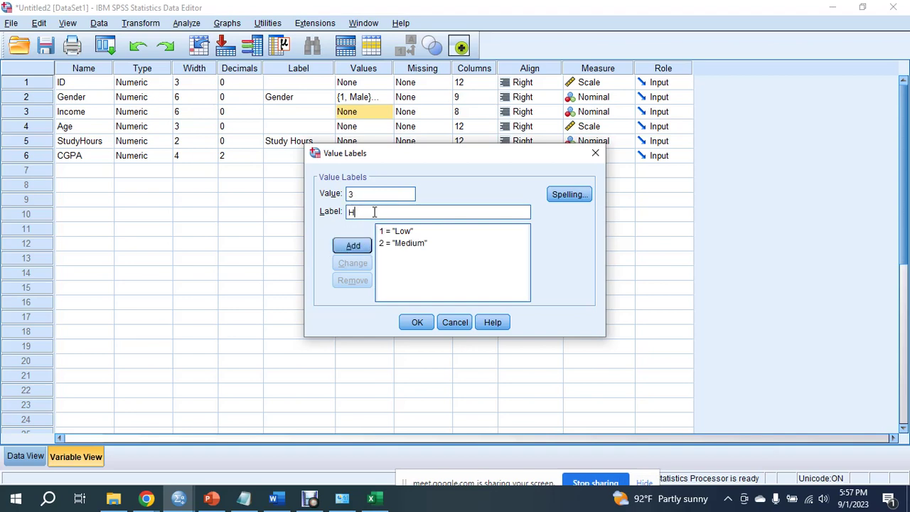
text(igh)
click(354, 245)
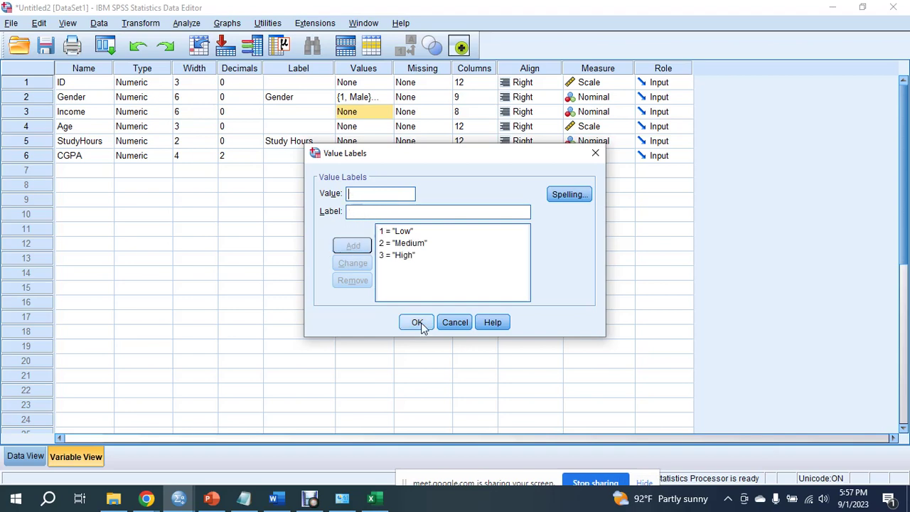
click(417, 322)
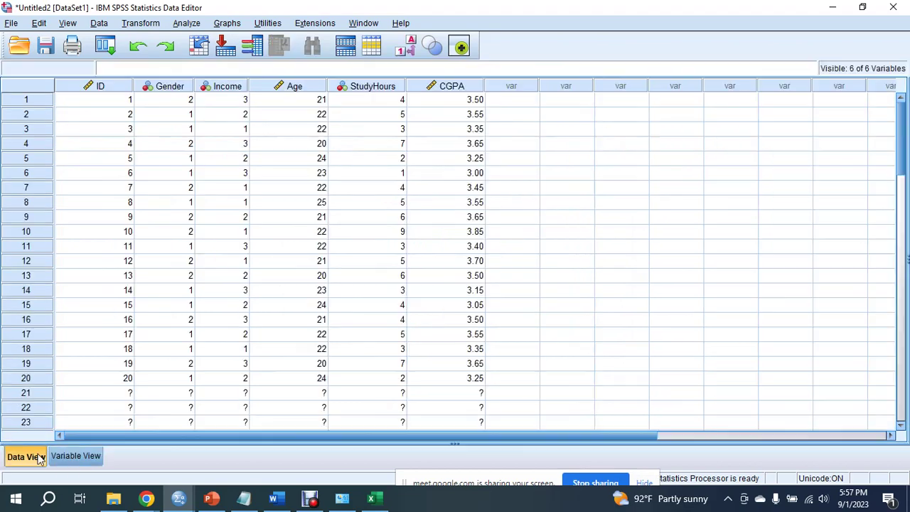
Return to the data rows and toggle the display between value labels and numeric codes to check Gender and Income.
click(26, 455)
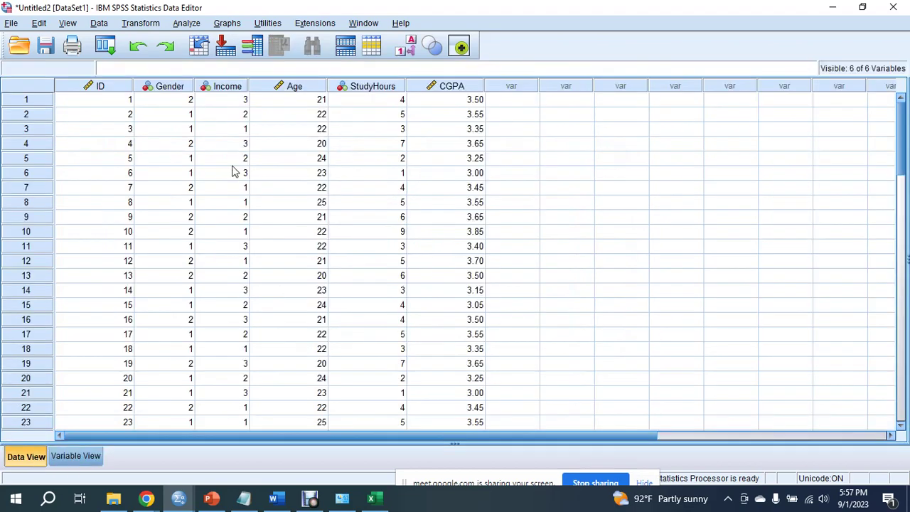
click(407, 52)
click(407, 52)
click(407, 52)
click(407, 52)
click(407, 52)
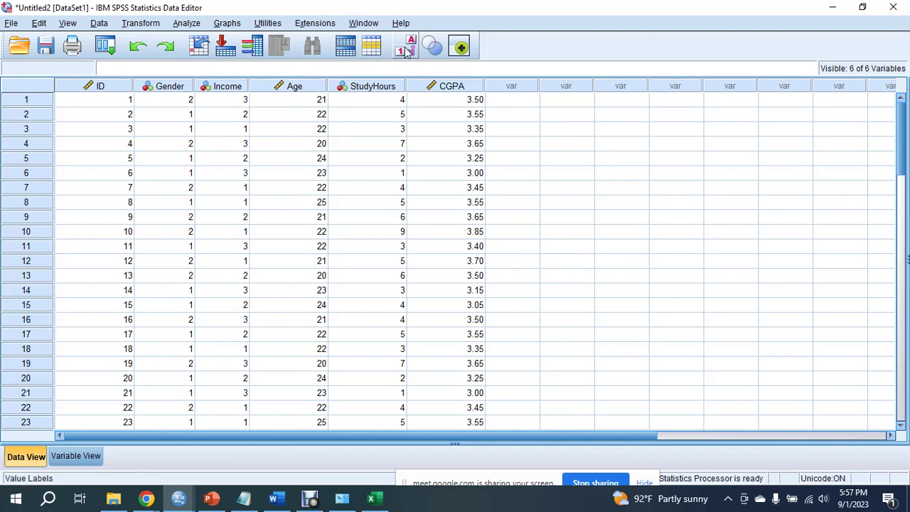
click(407, 52)
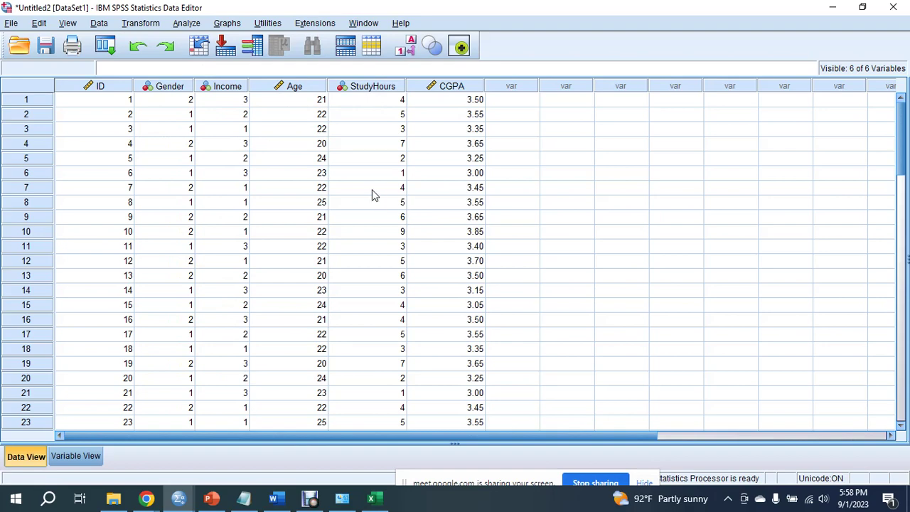
click(190, 21)
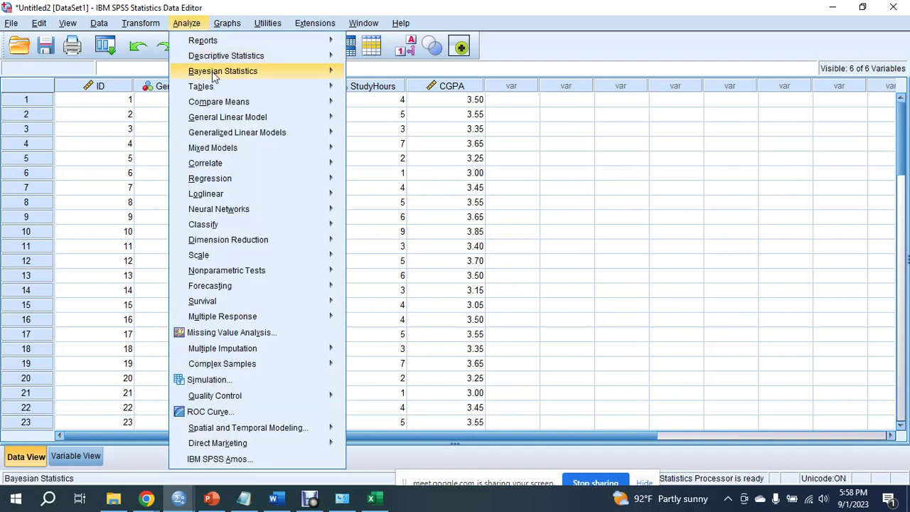
click(617, 163)
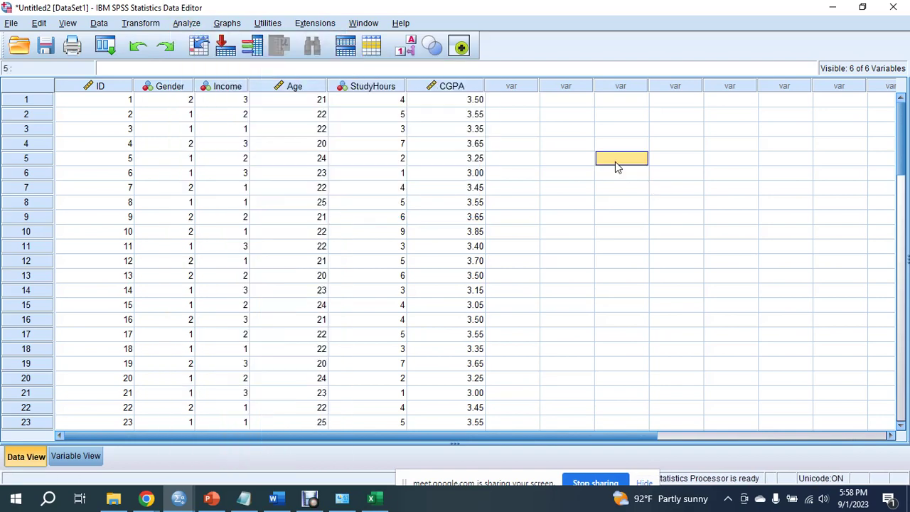